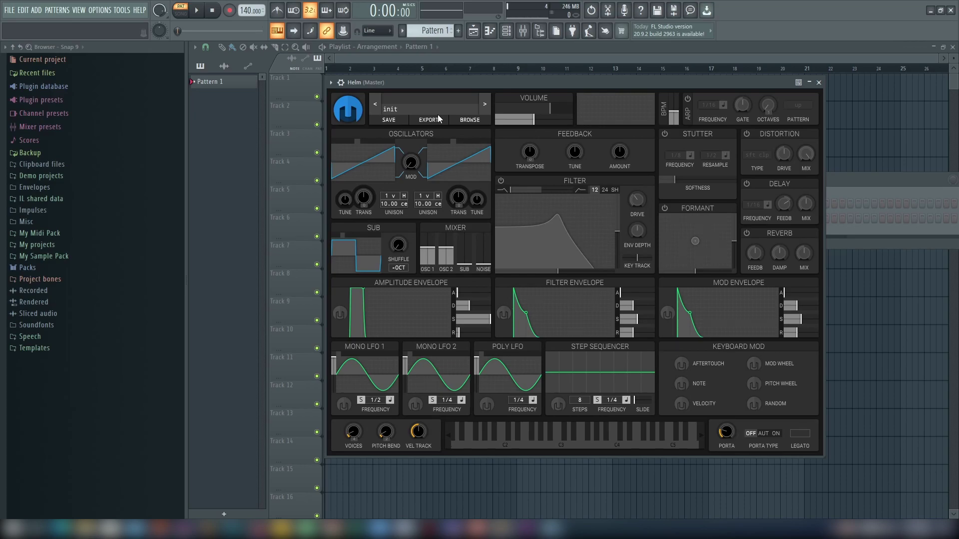
Audition a few notes and switch oscillator 1 to a sine waveform in the Helm patch
{"action": "key", "text": "m"}
{"action": "key", "text": "b"}
{"action": "key", "text": "m"}
{"action": "double_click", "coordinate": [366, 163]}
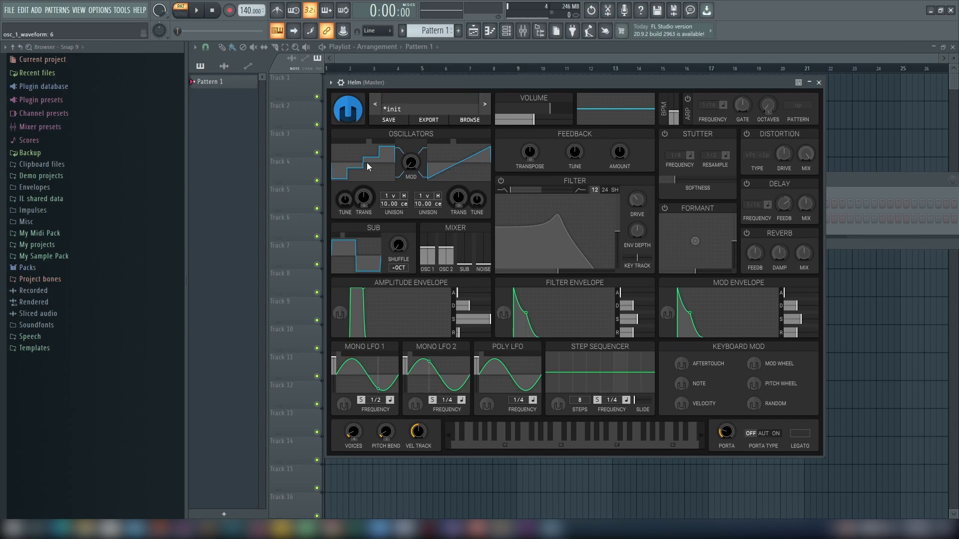
{"action": "left_click", "coordinate": [367, 164]}
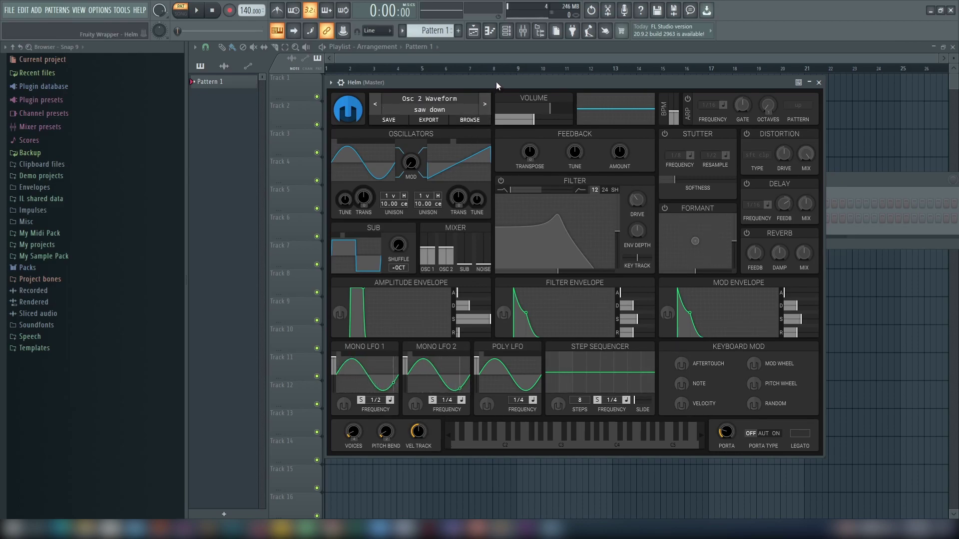
Audition more notes and switch oscillator 2 to a sine waveform as well
{"action": "key", "text": "comma"}
{"action": "key", "text": "m"}
{"action": "key", "text": "m"}
{"action": "key", "text": "comma"}
{"action": "key", "text": "m"}
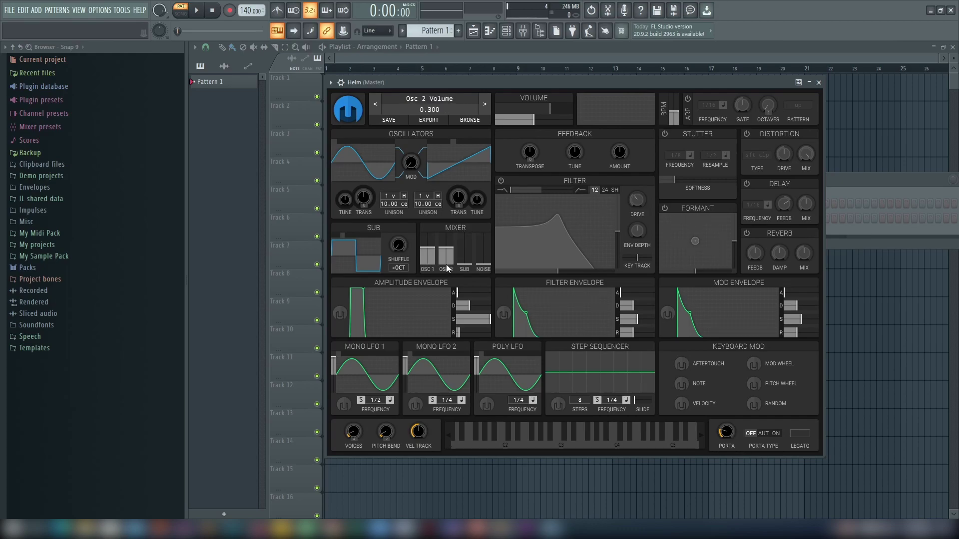
{"action": "left_click", "coordinate": [462, 167]}
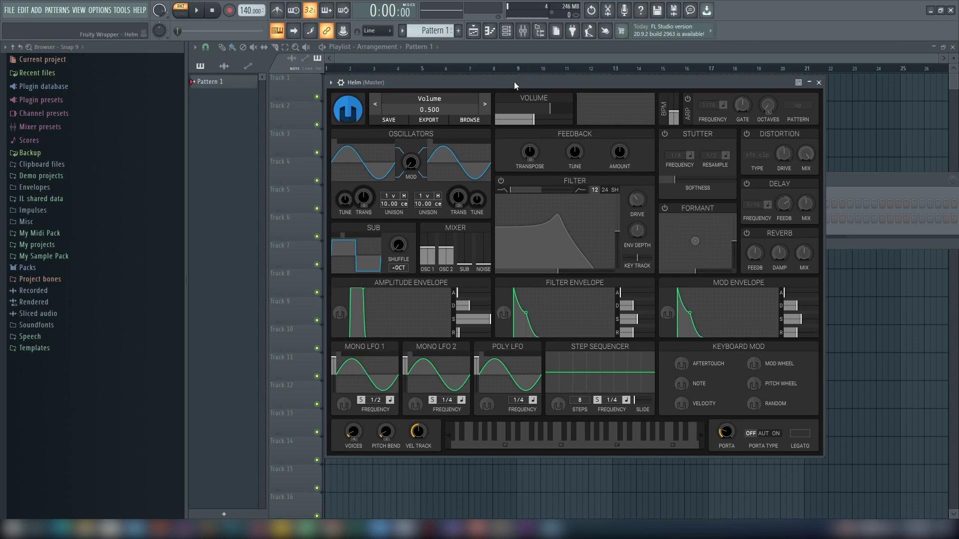
Play single notes and chords to audition the patch with both oscillators on sine waves
{"action": "key", "text": "m"}
{"action": "key", "text": "u"}
{"action": "key", "text": "u"}
{"action": "key", "text": "i"}
{"action": "key", "text": "y"}
{"action": "key", "text": "t"}
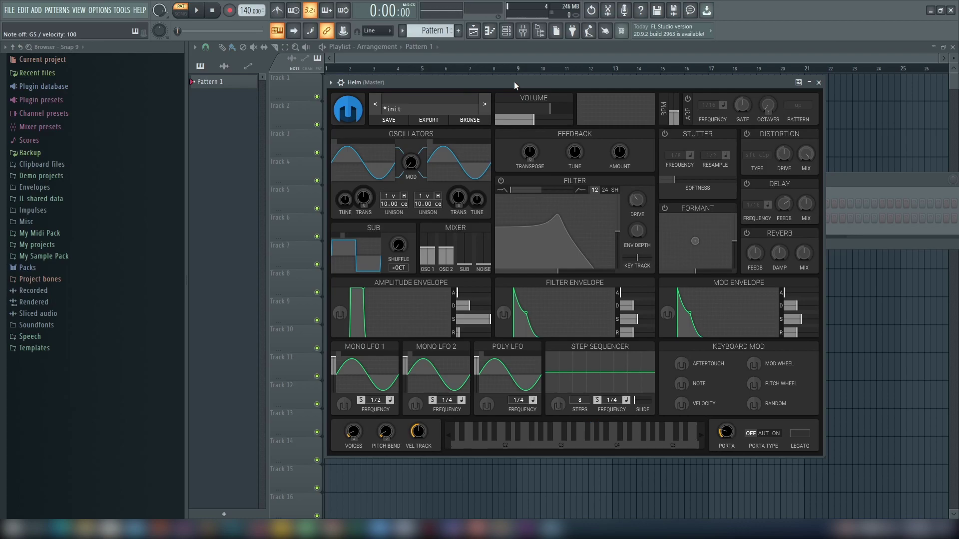
{"action": "key", "text": "u"}
{"action": "key", "text": "o"}
{"action": "key", "text": "bracketleft"}
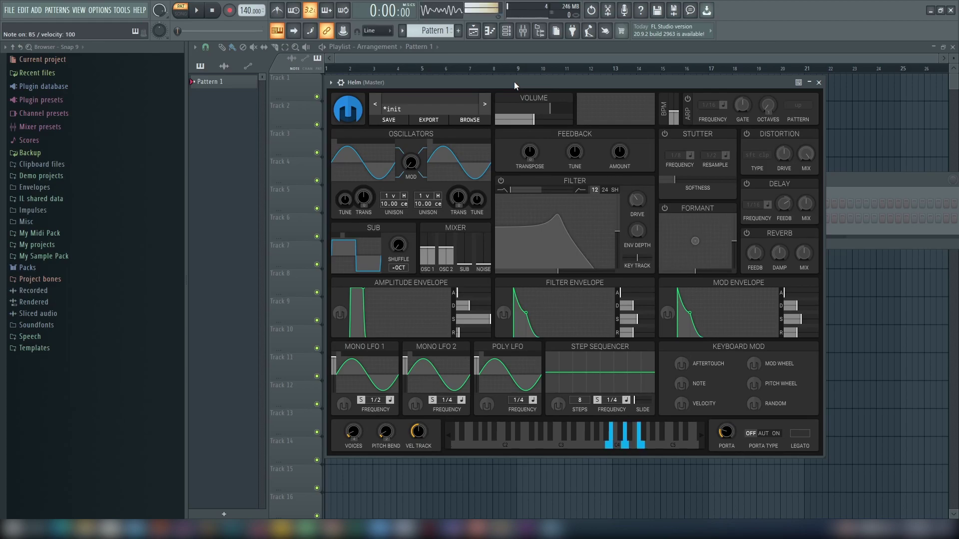
{"action": "key", "text": "t"}
{"action": "key", "text": "u"}
{"action": "key", "text": "o"}
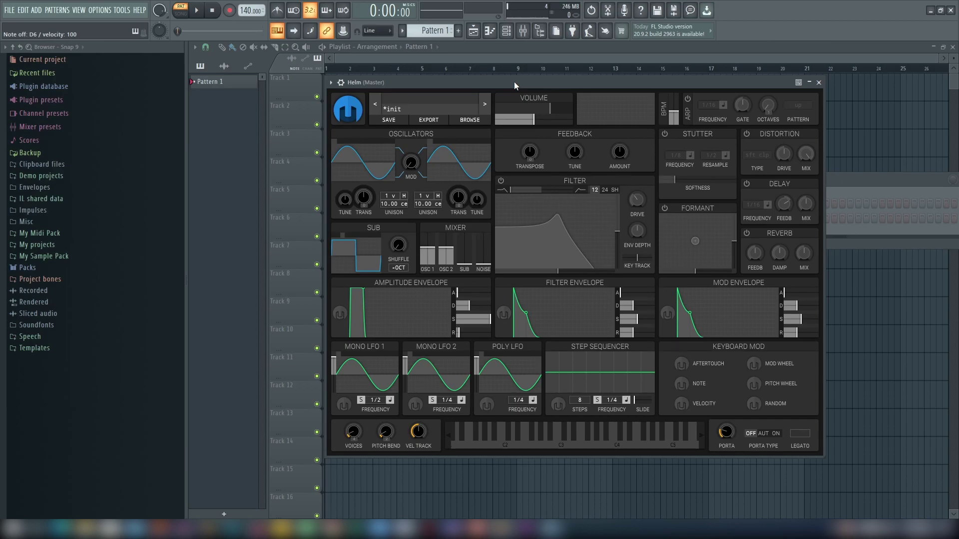
{"action": "key", "text": "ctrl+s"}
Lower the amplitude envelope's sustain to 0 and audition the shorter sound with a few notes
{"action": "key", "text": "m"}
{"action": "key", "text": "n"}
{"action": "mouse_move", "coordinate": [473, 320]}
{"action": "left_click_drag", "start_coordinate": [491, 325], "coordinate": [453, 322]}
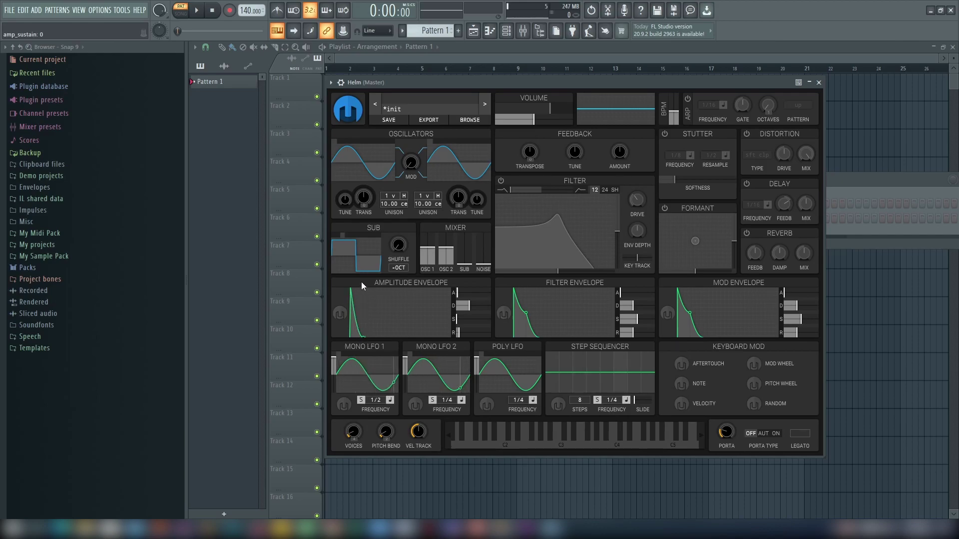
{"action": "key", "text": "m"}
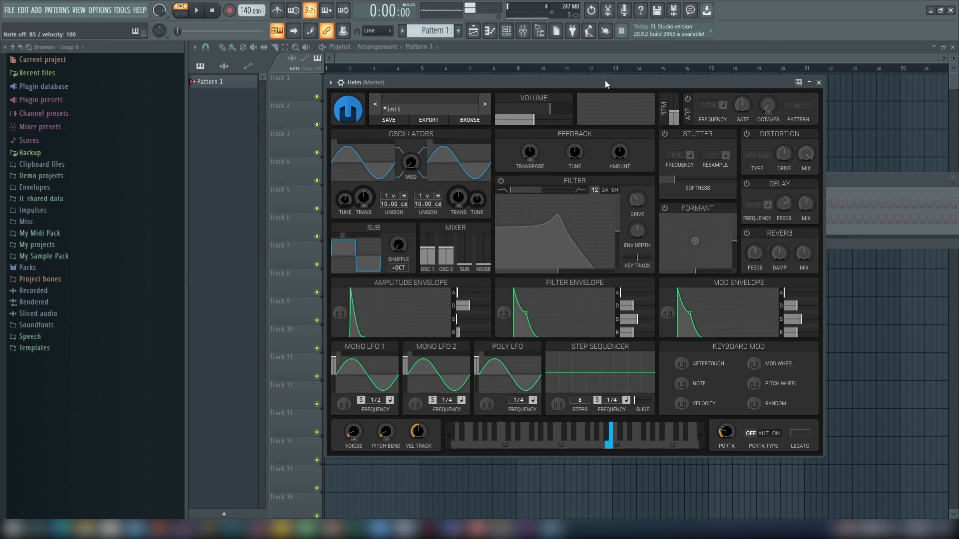
{"action": "key", "text": "n"}
{"action": "key", "text": "b"}
{"action": "key", "text": "c"}
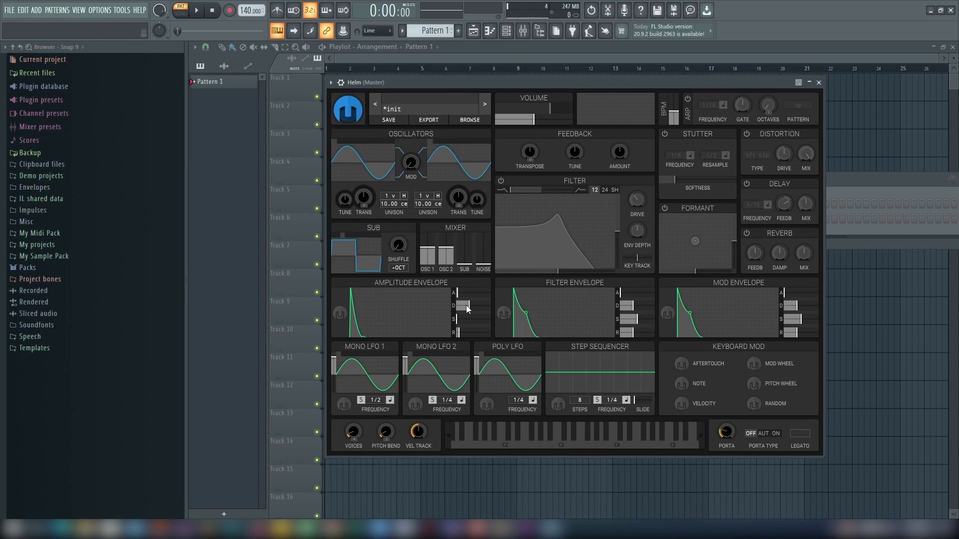
Shorten the amplitude envelope's decay to about 0.5 seconds and audition several notes
{"action": "left_click_drag", "start_coordinate": [468, 308], "coordinate": [465, 300]}
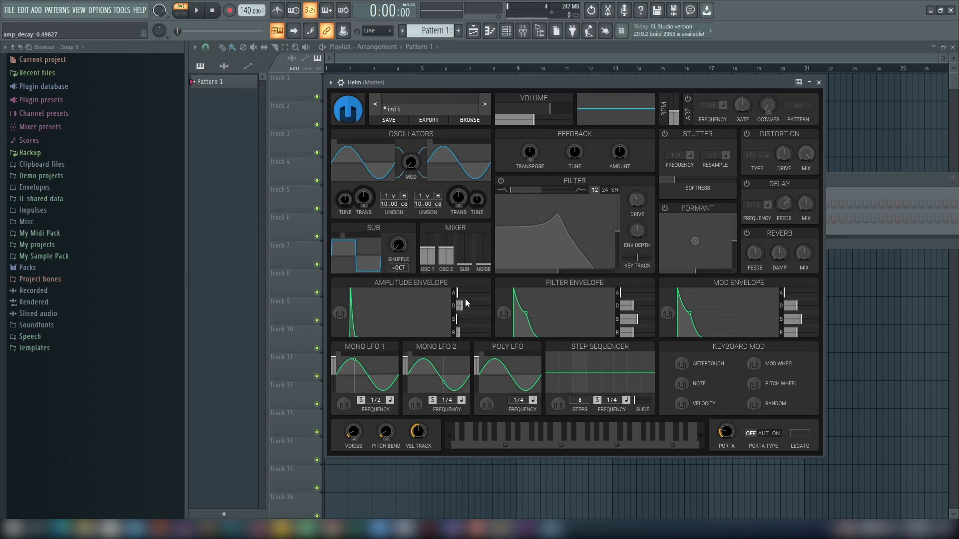
{"action": "key", "text": "m"}
{"action": "key", "text": "n"}
{"action": "key", "text": "b"}
{"action": "key", "text": "v"}
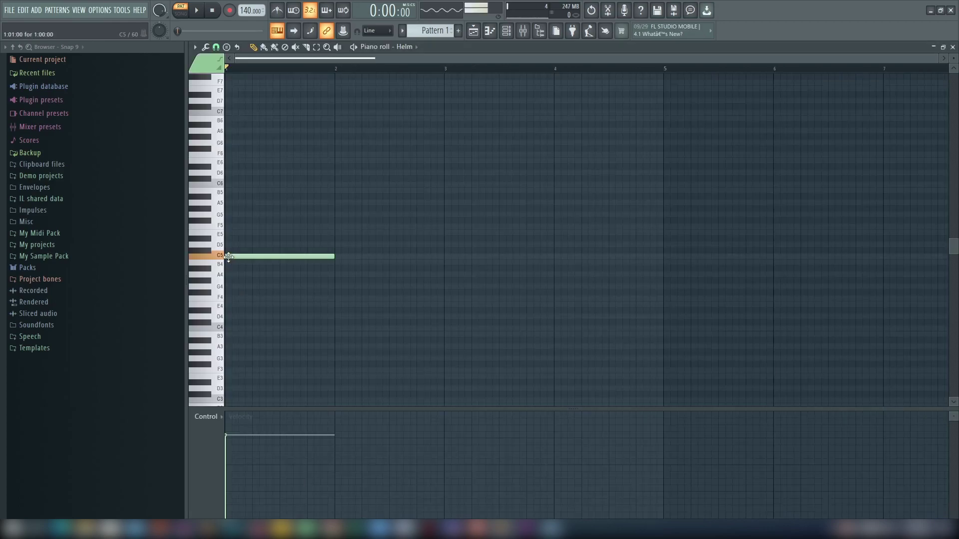
Shorten the C5 note, build a five-note C5 rhythm in bar 1, play it and set the tempo to 100 BPM
{"action": "left_click_drag", "start_coordinate": [333, 256], "coordinate": [238, 256]}
{"action": "mouse_move", "coordinate": [259, 256]}
{"action": "left_mouse_down"}
{"action": "mouse_move", "coordinate": [251, 256]}
{"action": "mouse_move", "coordinate": [272, 255]}
{"action": "left_mouse_up"}
{"action": "left_click", "coordinate": [265, 256]}
{"action": "left_click", "coordinate": [325, 257]}
{"action": "left_click", "coordinate": [306, 256]}
{"action": "key", "text": "space"}
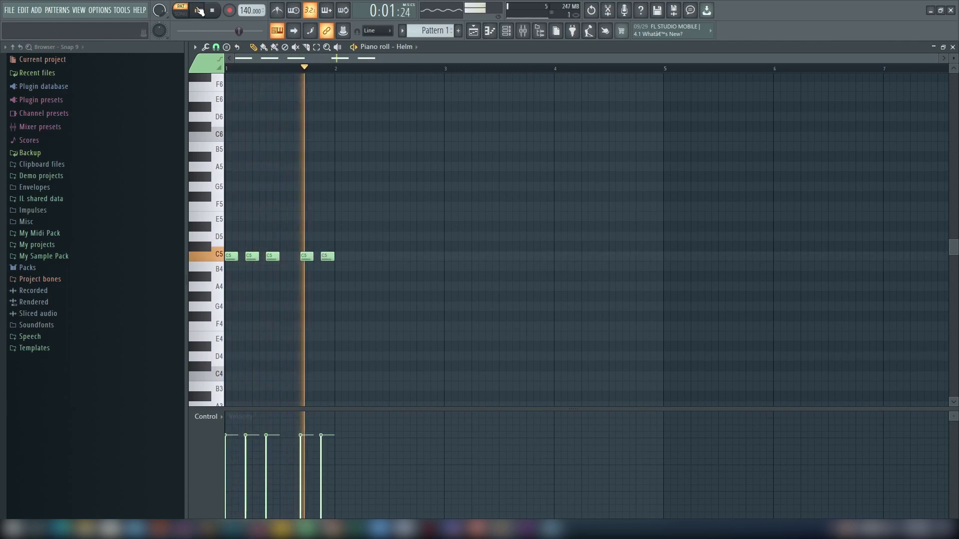
{"action": "left_click_drag", "start_coordinate": [249, 10], "coordinate": [368, 188]}
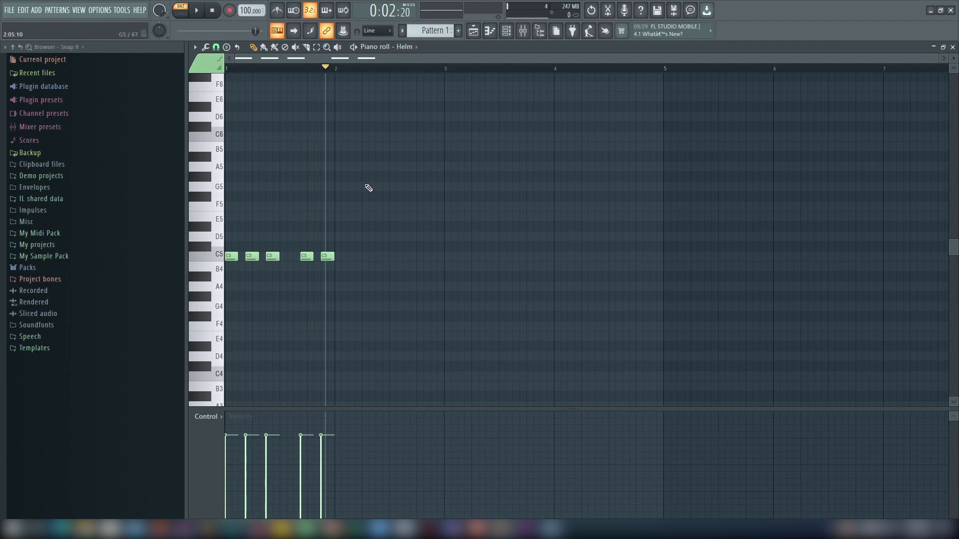
Repeat the five-note C5 rhythm in bar 2, shifting its fourth note slightly later to match bar 1
{"action": "left_click", "coordinate": [341, 256]}
{"action": "left_click", "coordinate": [362, 256]}
{"action": "left_click", "coordinate": [381, 256]}
{"action": "left_click", "coordinate": [410, 257]}
{"action": "left_click", "coordinate": [432, 257]}
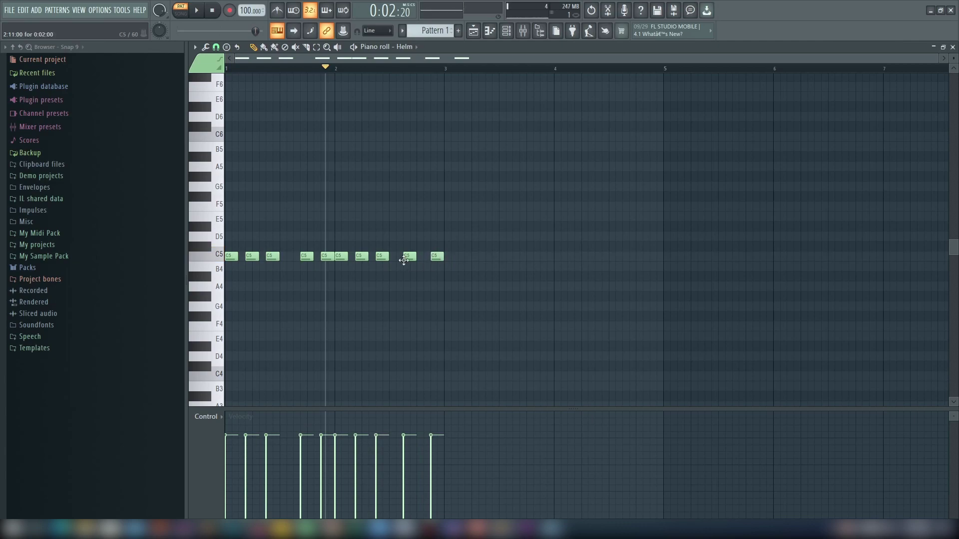
{"action": "left_click_drag", "start_coordinate": [405, 257], "coordinate": [412, 260]}
Add A4 and F4 notes below the C5 notes in bar 2 to form rhythmic F major chords
{"action": "left_click", "coordinate": [342, 287]}
{"action": "left_click_drag", "start_coordinate": [357, 287], "coordinate": [363, 287]}
{"action": "left_click", "coordinate": [381, 288]}
{"action": "left_click", "coordinate": [416, 287]}
{"action": "left_click", "coordinate": [437, 287]}
{"action": "left_click", "coordinate": [341, 327]}
{"action": "left_click", "coordinate": [360, 327]}
{"action": "left_click", "coordinate": [382, 327]}
{"action": "left_click", "coordinate": [415, 327]}
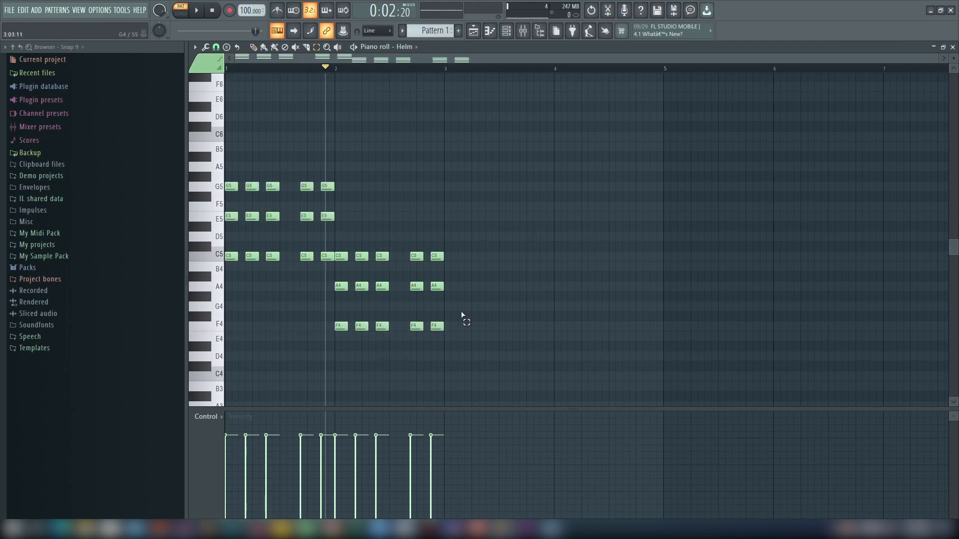
Extend the progression to four bars with A4-C5-E5, F4-A4-C5 and G4-B4-D5 chords in bars 2 to 4, and play it
{"action": "left_click_drag", "start_coordinate": [462, 317], "coordinate": [456, 217]}
{"action": "left_click", "coordinate": [202, 10]}
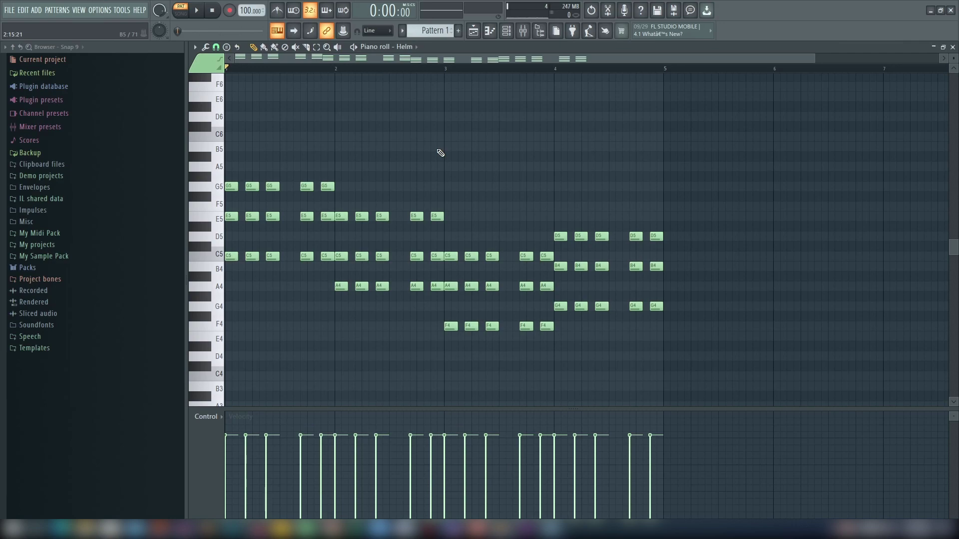
{"action": "left_click", "coordinate": [201, 10]}
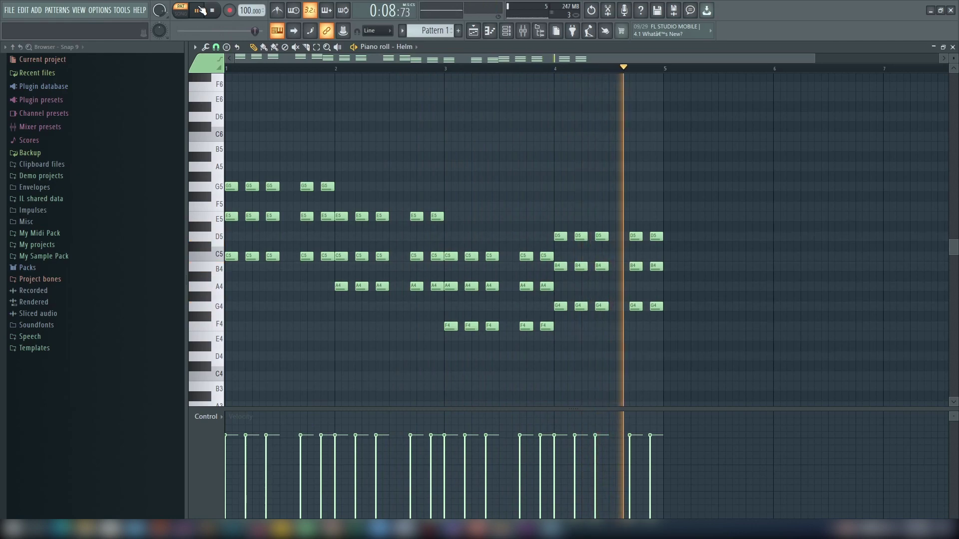
{"action": "left_click", "coordinate": [200, 10]}
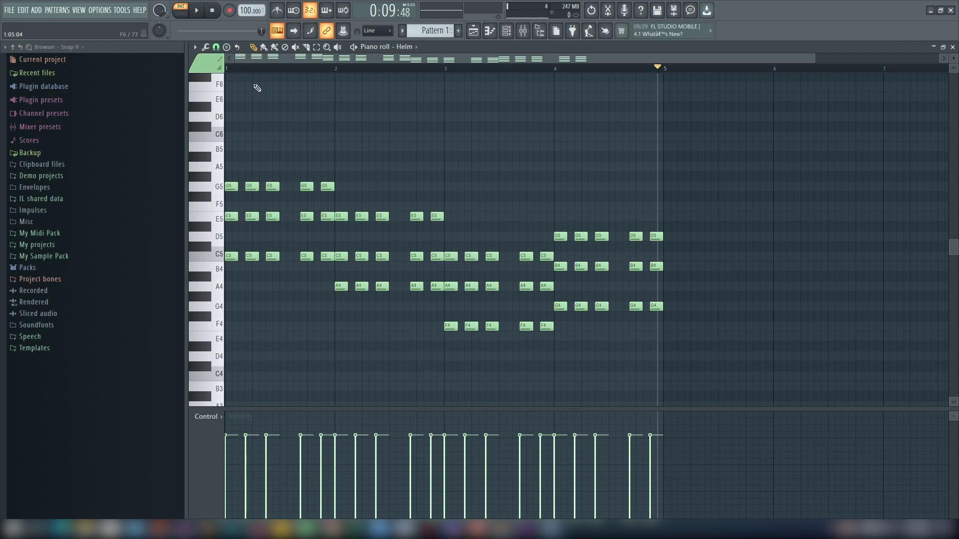
Reopen Helm, raise the amplitude envelope's attack to about 3.54 seconds and play the pattern
{"action": "left_click", "coordinate": [507, 31]}
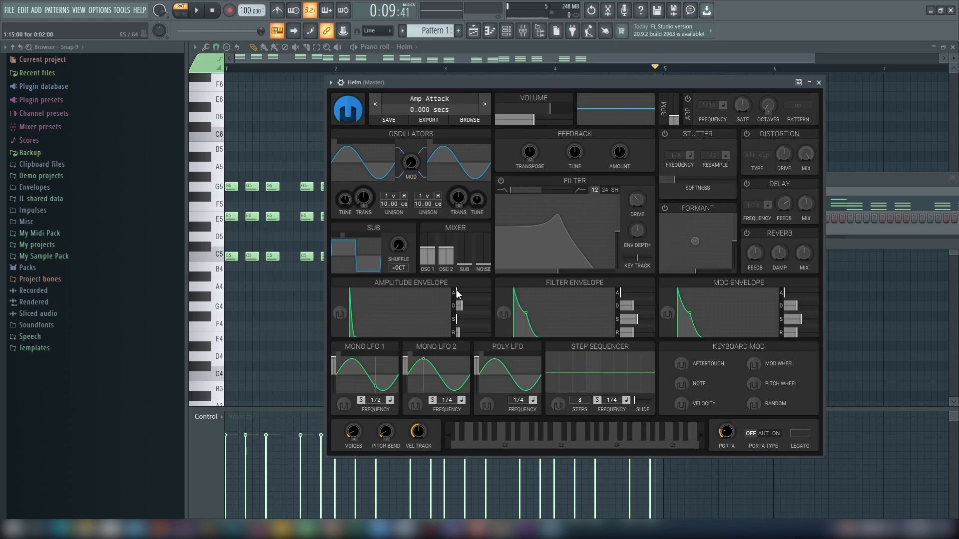
{"action": "left_click_drag", "start_coordinate": [456, 292], "coordinate": [460, 292]}
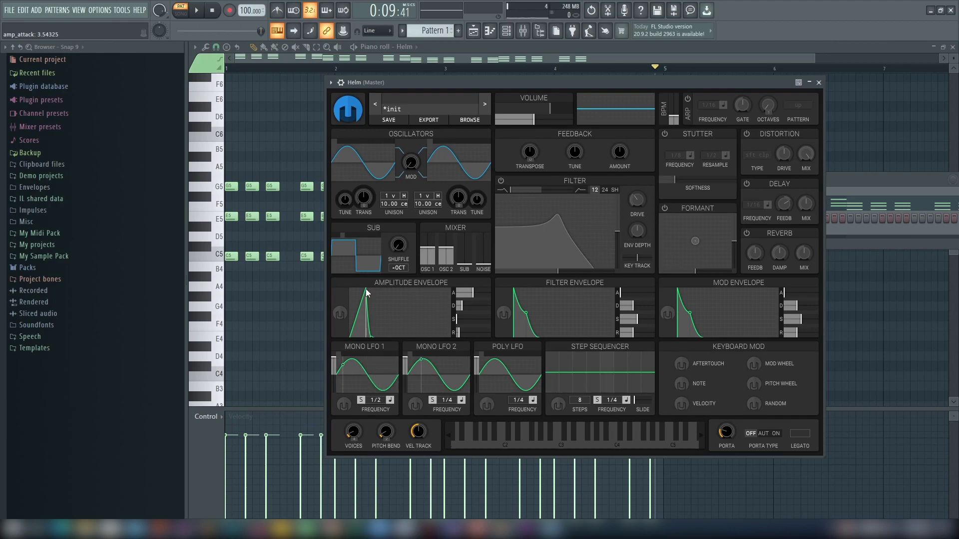
{"action": "left_click", "coordinate": [214, 11]}
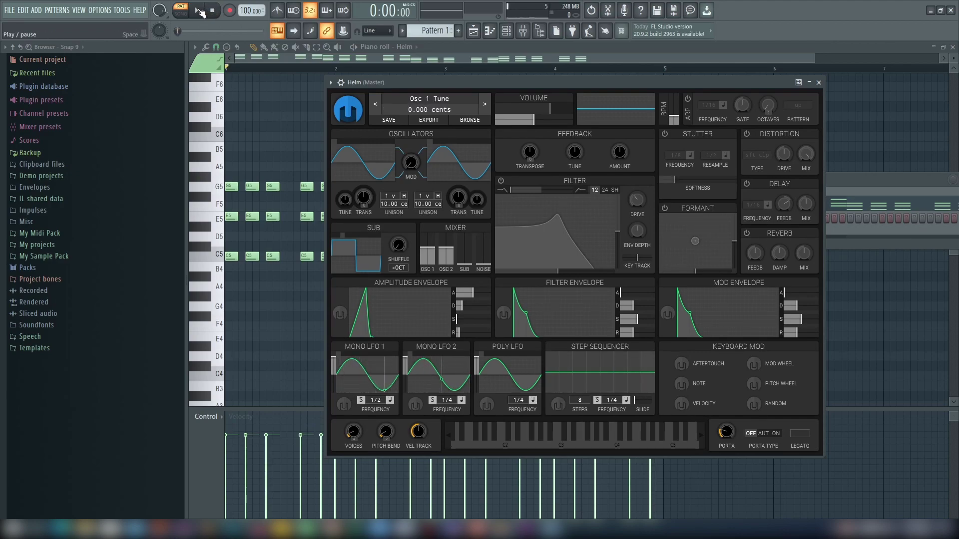
{"action": "left_click", "coordinate": [200, 11]}
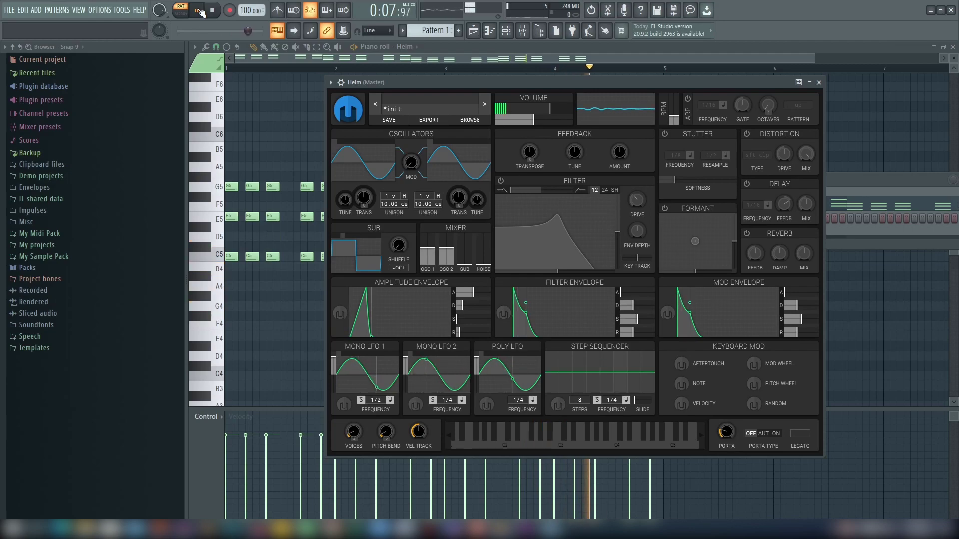
{"action": "key", "text": "space"}
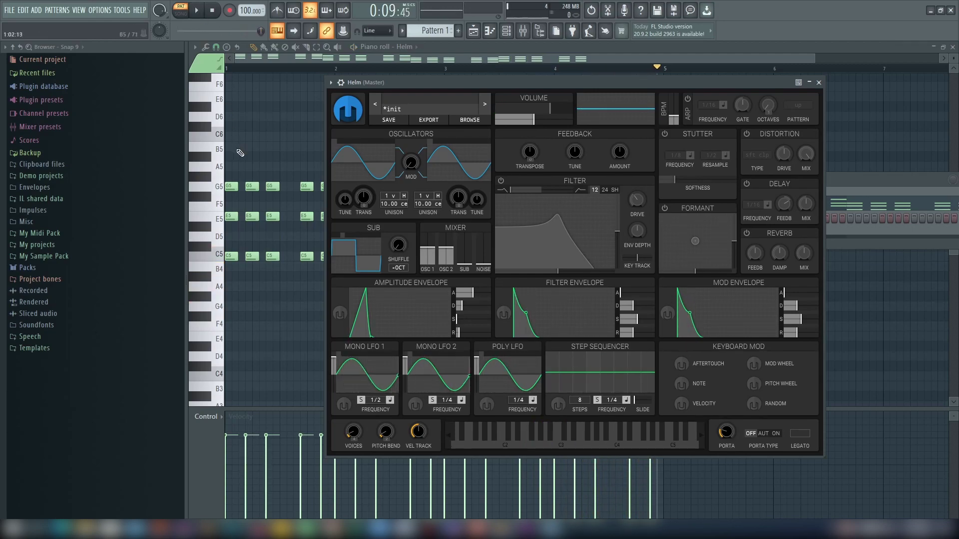
Reset the amplitude envelope's attack to its default, set it to 0.012 seconds and play the pattern
{"action": "left_click_drag", "start_coordinate": [473, 295], "coordinate": [460, 293]}
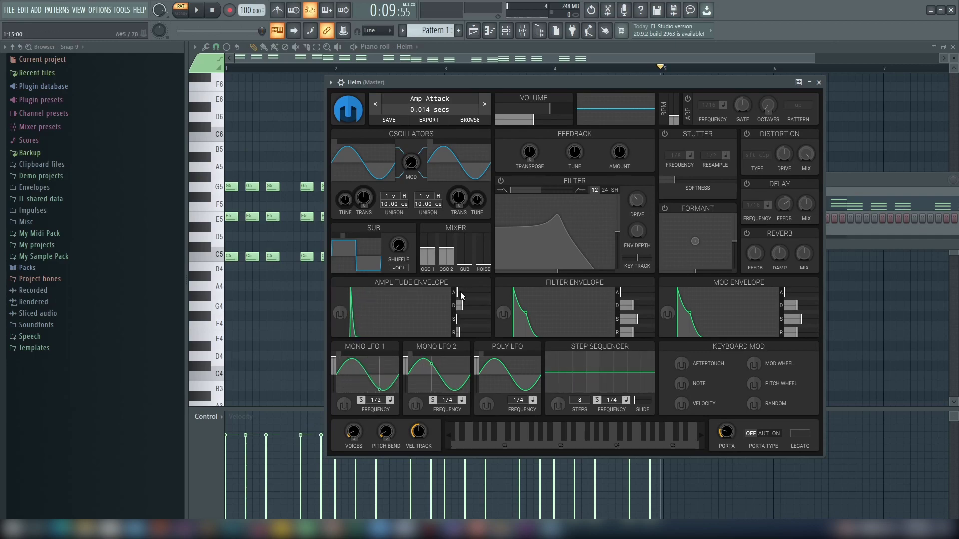
{"action": "right_click", "coordinate": [460, 292]}
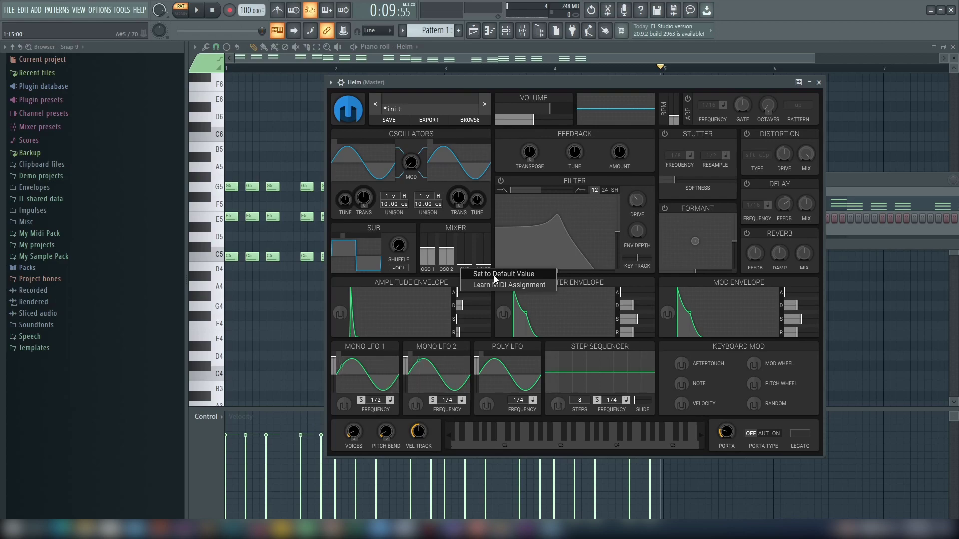
{"action": "left_click", "coordinate": [494, 276]}
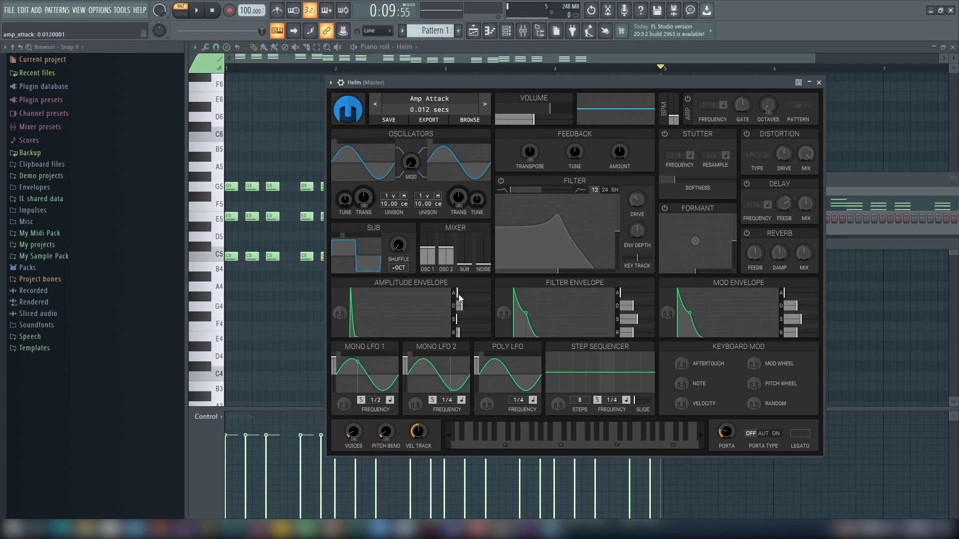
{"action": "left_click", "coordinate": [197, 10]}
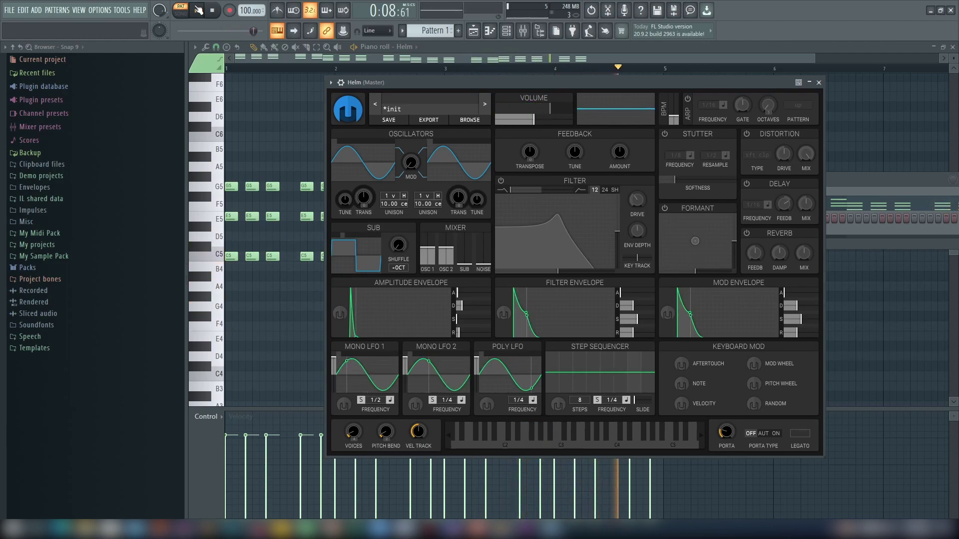
{"action": "key", "text": "space"}
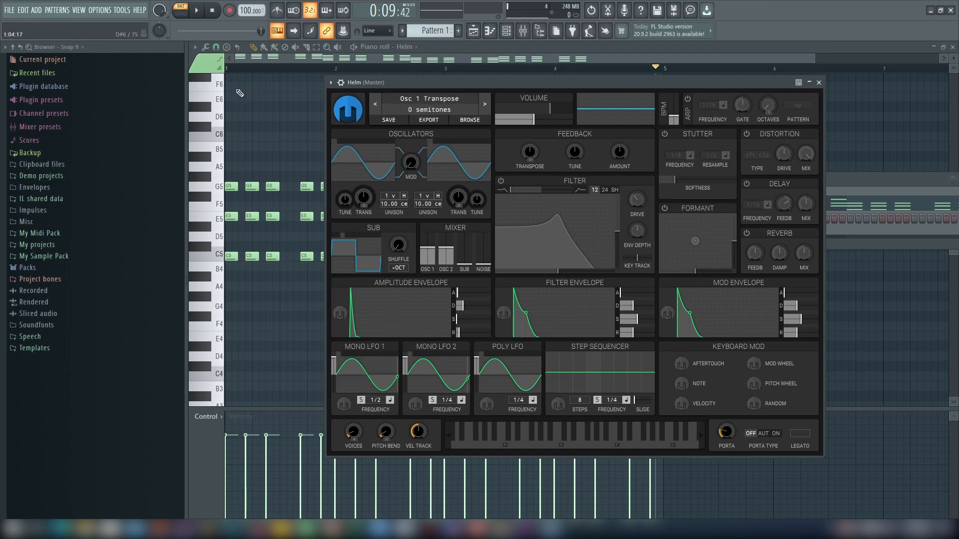
{"action": "left_click", "coordinate": [198, 10]}
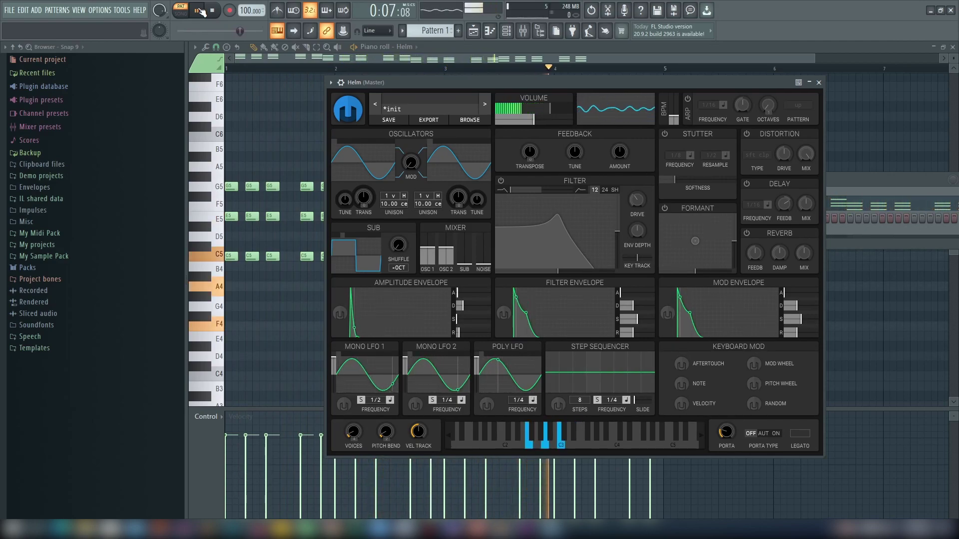
{"action": "left_click", "coordinate": [200, 11]}
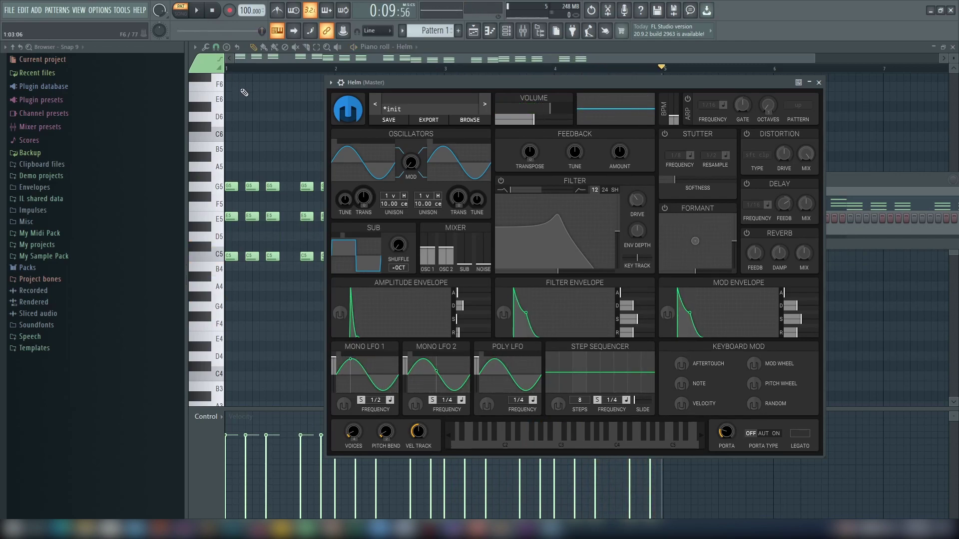
Enable the filter with the 24 dB slope and play the start of the pattern through it
{"action": "left_click", "coordinate": [501, 181]}
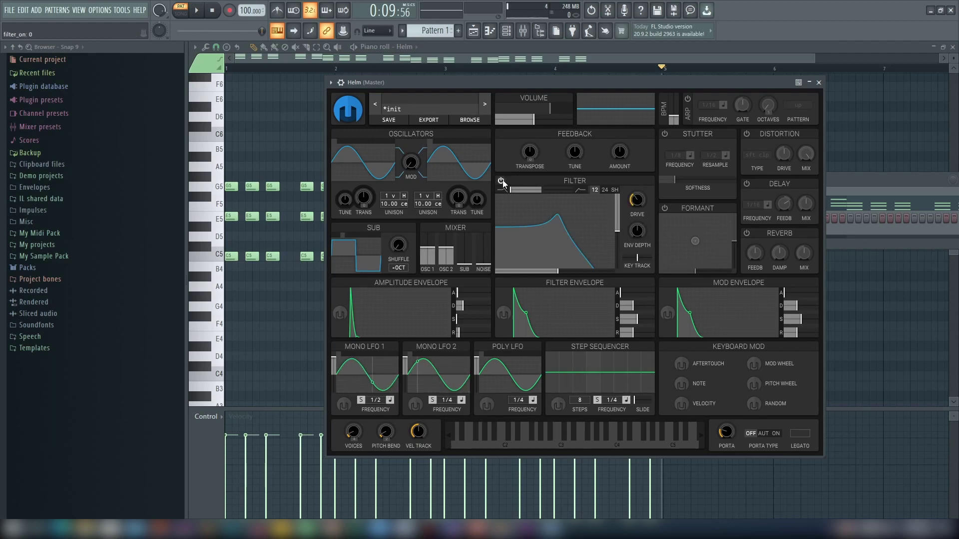
{"action": "left_click", "coordinate": [604, 190]}
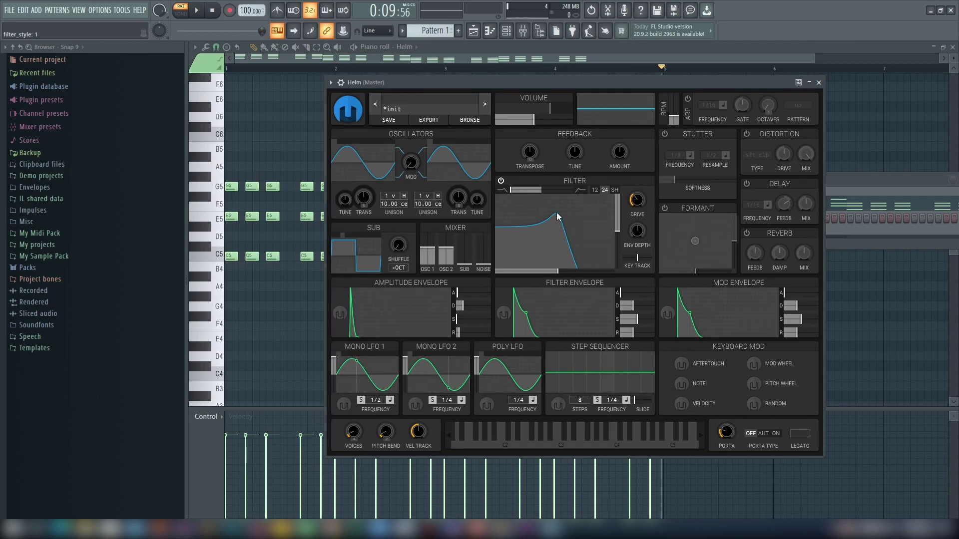
{"action": "left_click", "coordinate": [211, 10]}
{"action": "left_click", "coordinate": [198, 11]}
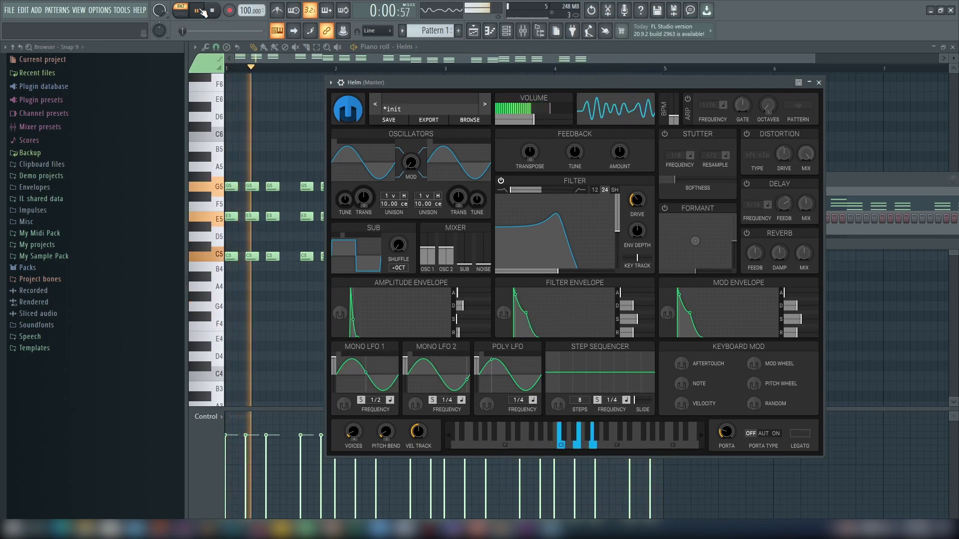
{"action": "left_click", "coordinate": [201, 10]}
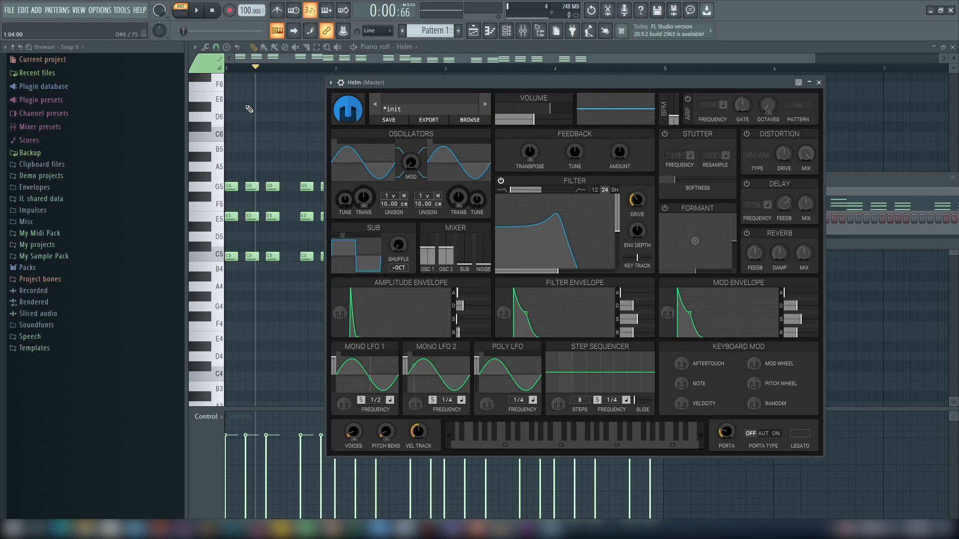
Switch the filter to the 12 dB slope and play the full pattern through it
{"action": "left_click", "coordinate": [595, 190]}
{"action": "left_click", "coordinate": [199, 10]}
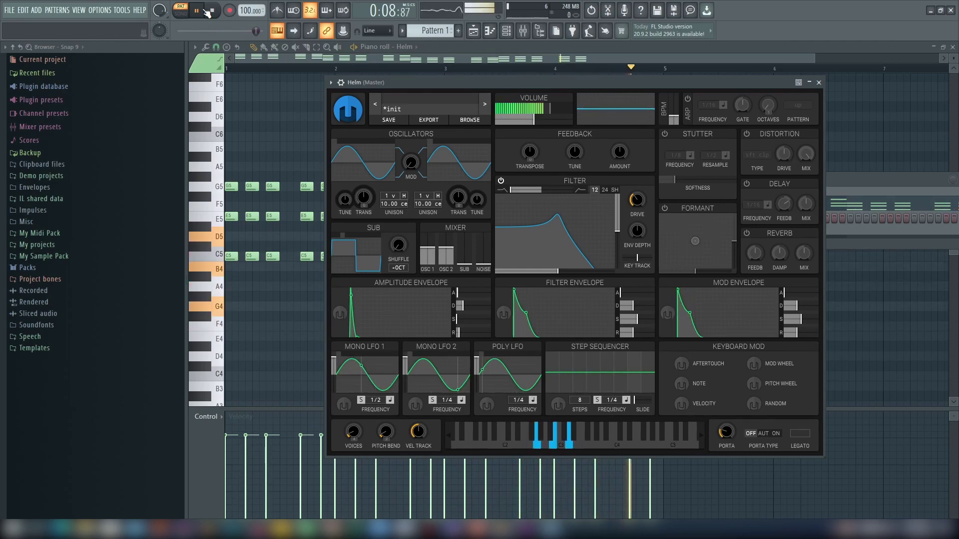
{"action": "left_click", "coordinate": [206, 11]}
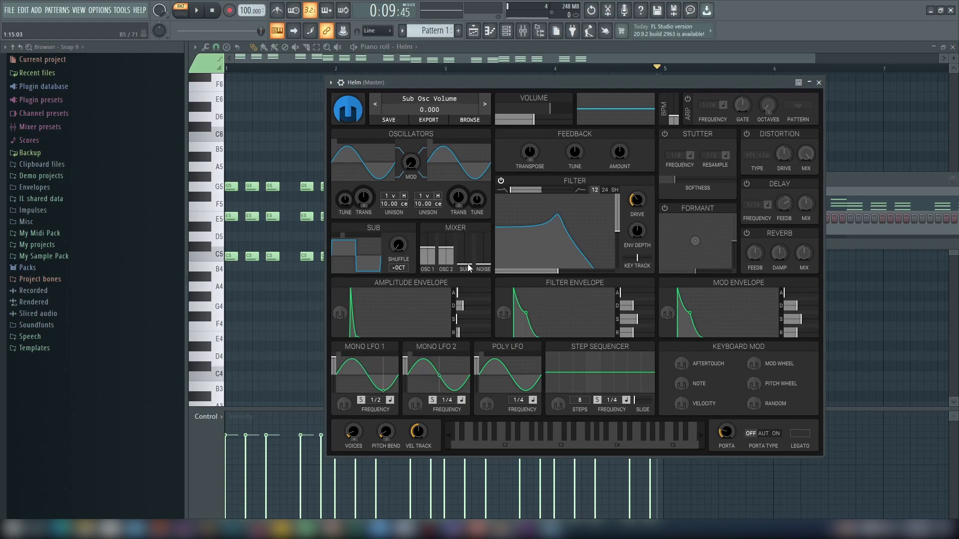
Raise the sub oscillator's volume to 0.250 in the mixer and play the pattern
{"action": "left_click_drag", "start_coordinate": [468, 269], "coordinate": [471, 252]}
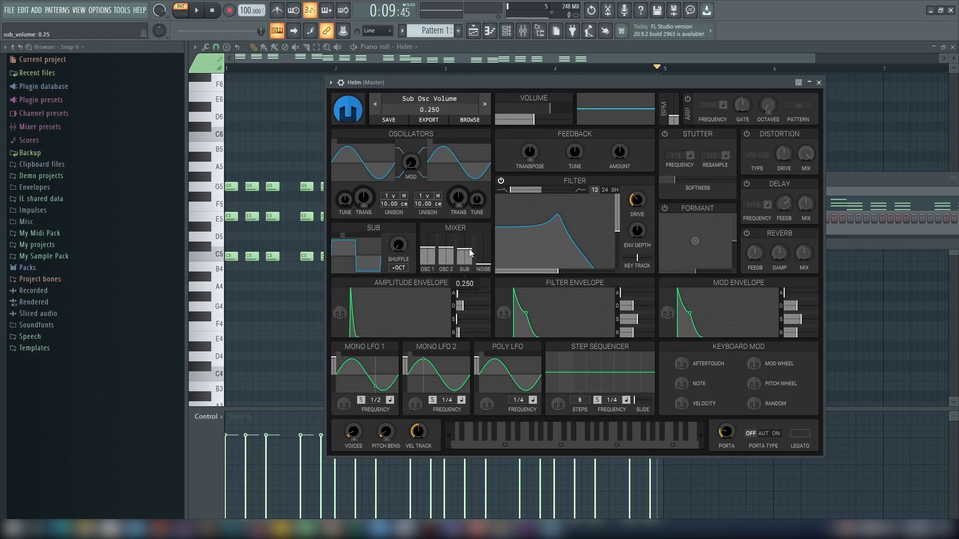
{"action": "left_click", "coordinate": [199, 10]}
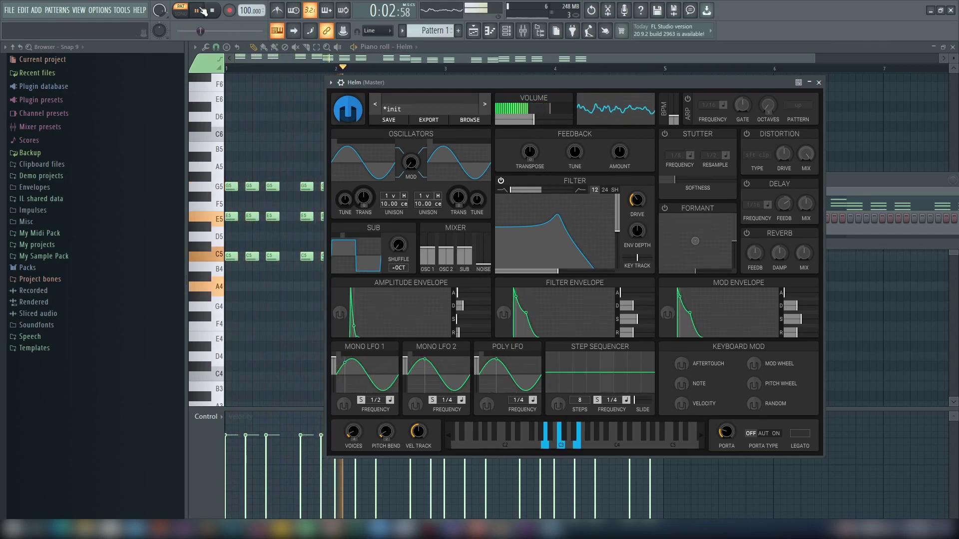
{"action": "left_click", "coordinate": [200, 10]}
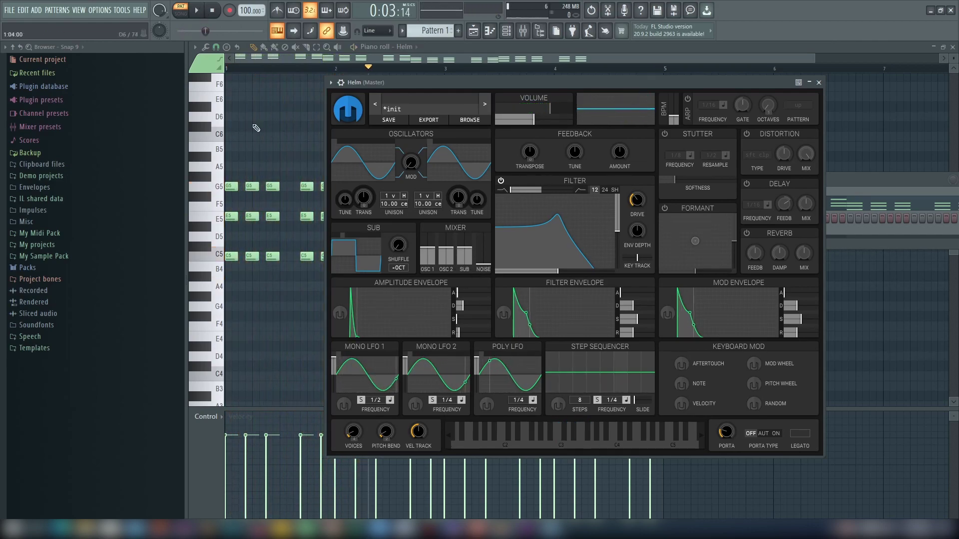
Change the sub oscillator's waveform to a sine, play the pattern, and lower the sub volume slightly during playback
{"action": "left_click", "coordinate": [366, 251]}
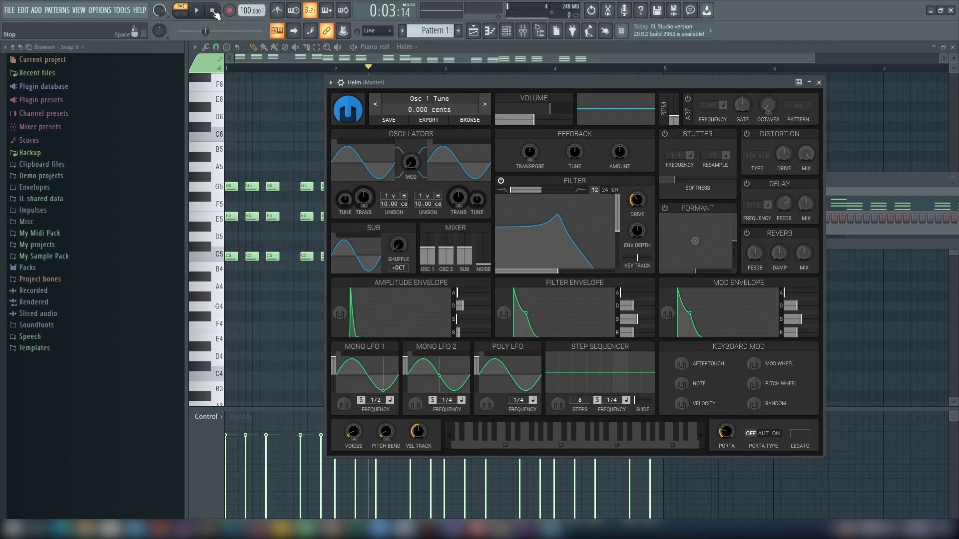
{"action": "left_click", "coordinate": [198, 12]}
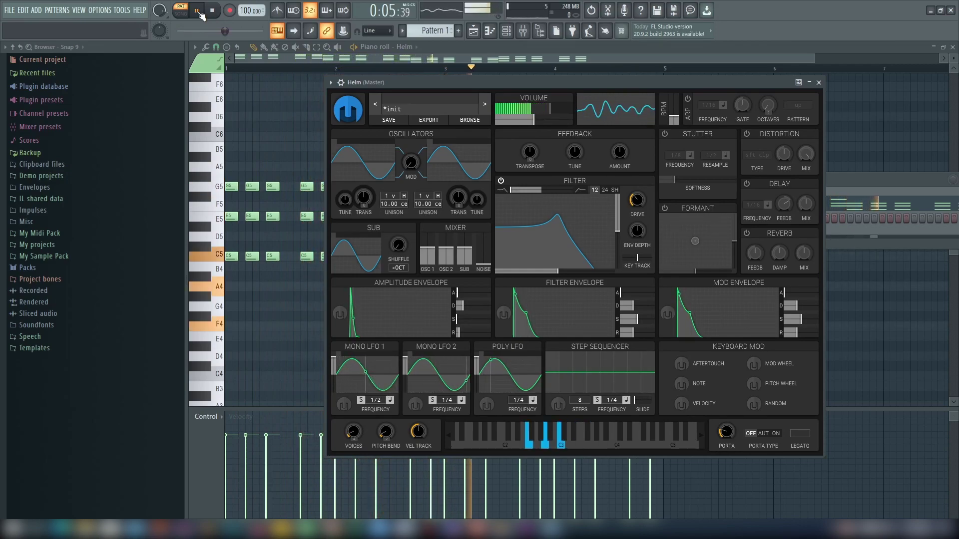
{"action": "left_click", "coordinate": [199, 12]}
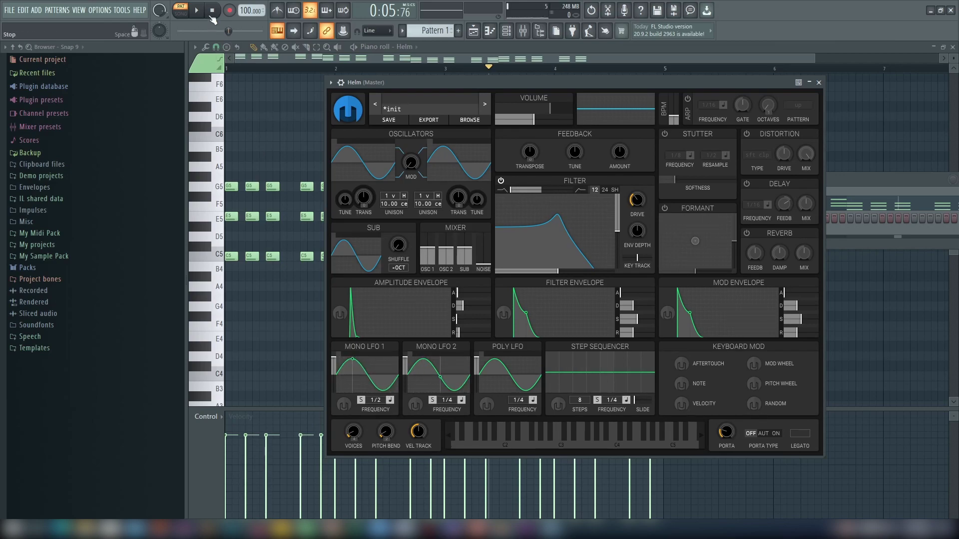
{"action": "key", "text": "space"}
{"action": "mouse_move", "coordinate": [465, 248]}
{"action": "left_mouse_down"}
{"action": "mouse_move", "coordinate": [466, 267]}
{"action": "mouse_move", "coordinate": [471, 255]}
{"action": "left_mouse_up"}
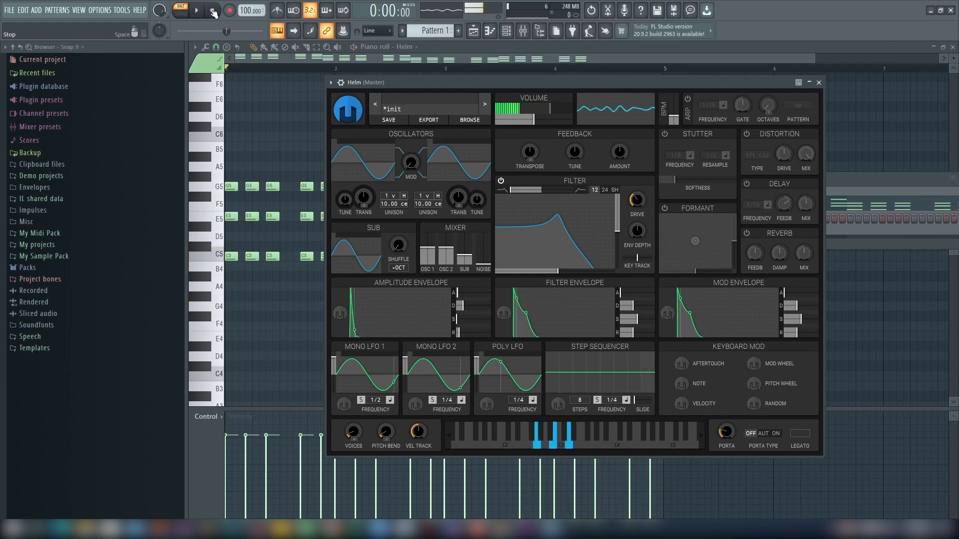
{"action": "left_click", "coordinate": [214, 12]}
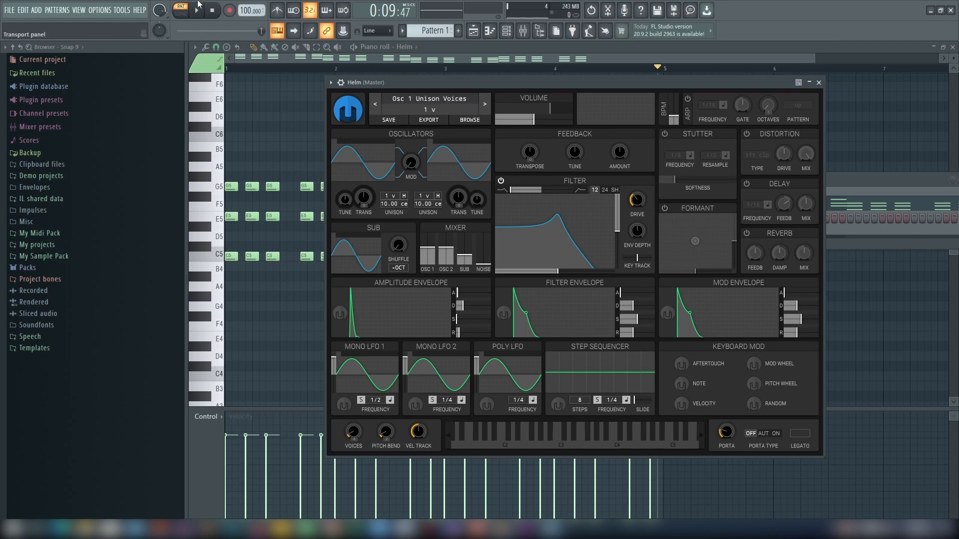
Blend in a trace of noise while the pattern plays, settling the noise volume at about 0.009
{"action": "key", "text": "space"}
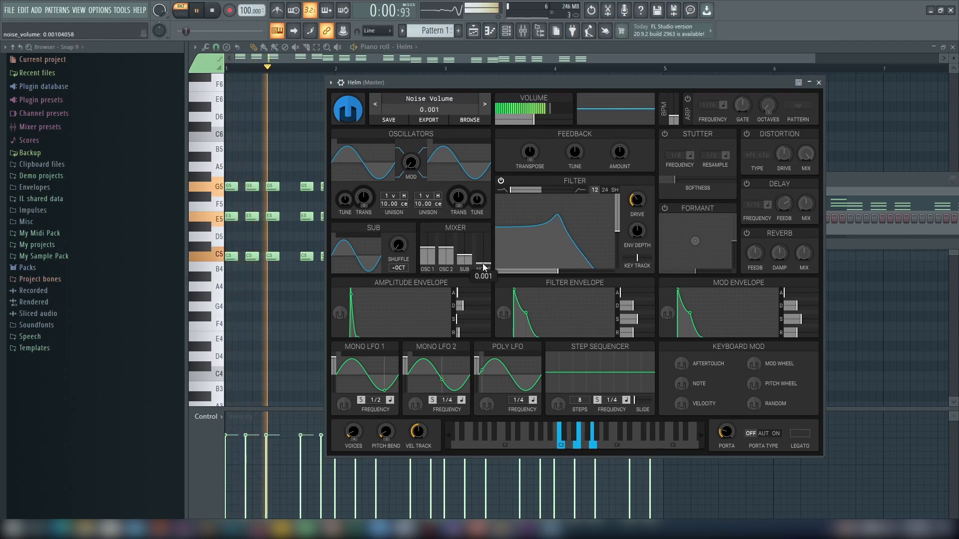
{"action": "mouse_move", "coordinate": [483, 264]}
{"action": "left_mouse_down"}
{"action": "mouse_move", "coordinate": [488, 247]}
{"action": "mouse_move", "coordinate": [485, 260]}
{"action": "left_mouse_up"}
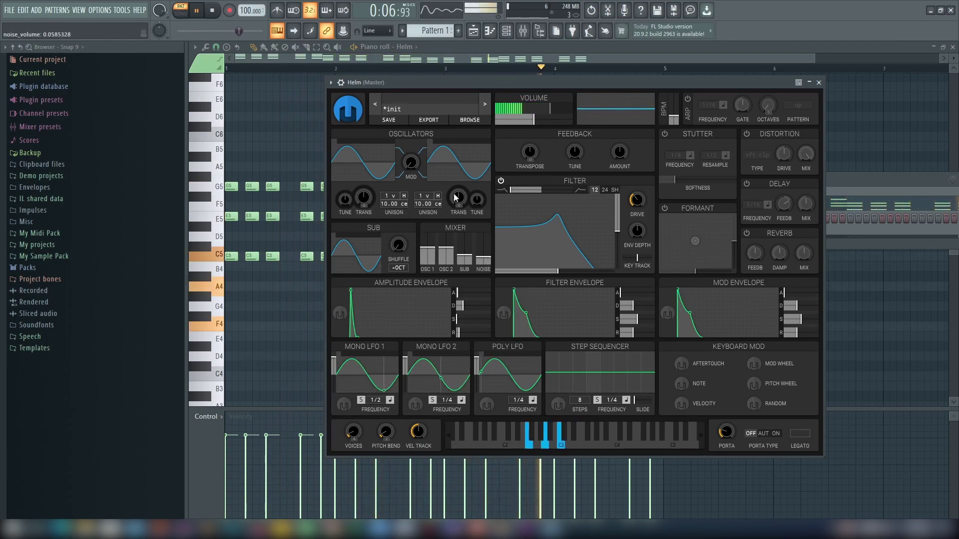
{"action": "left_click", "coordinate": [212, 13]}
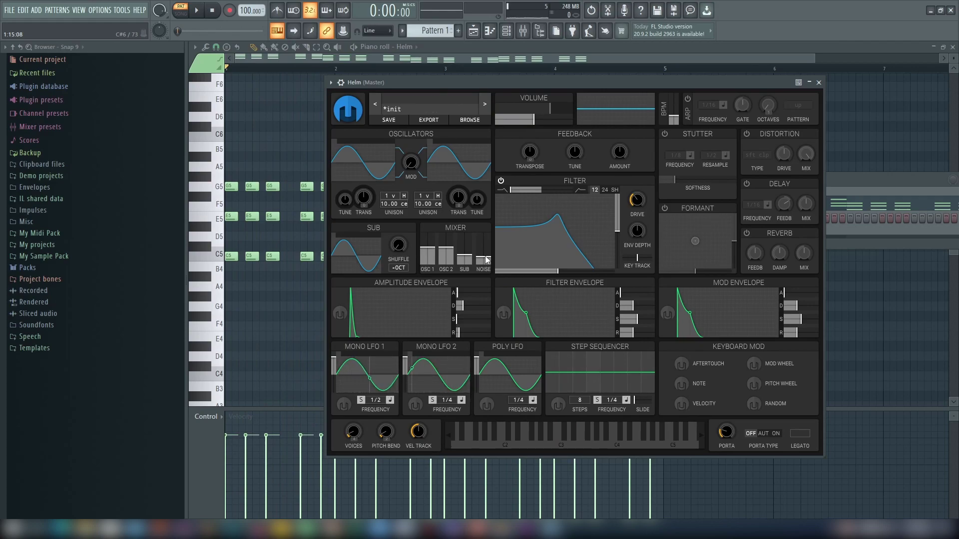
{"action": "left_click_drag", "start_coordinate": [486, 259], "coordinate": [482, 268]}
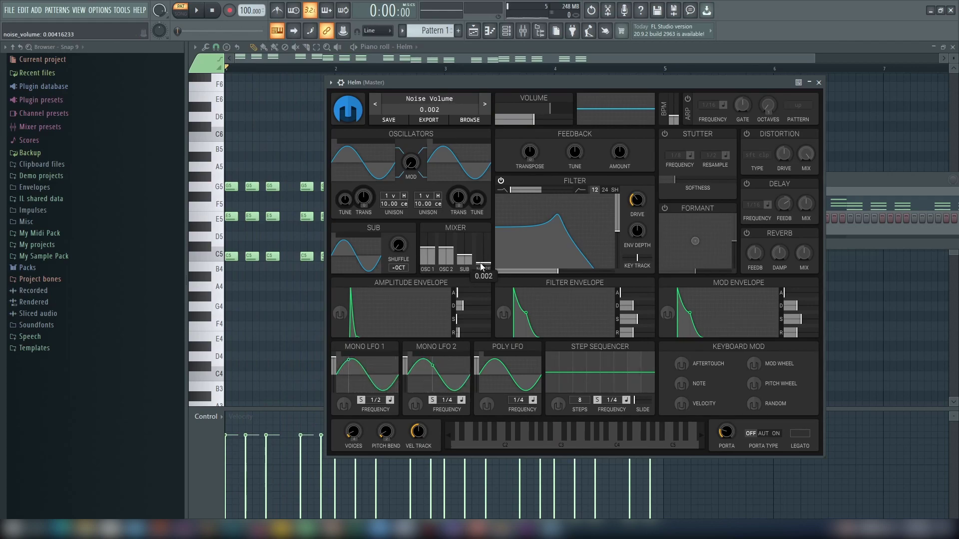
{"action": "left_click", "coordinate": [198, 11]}
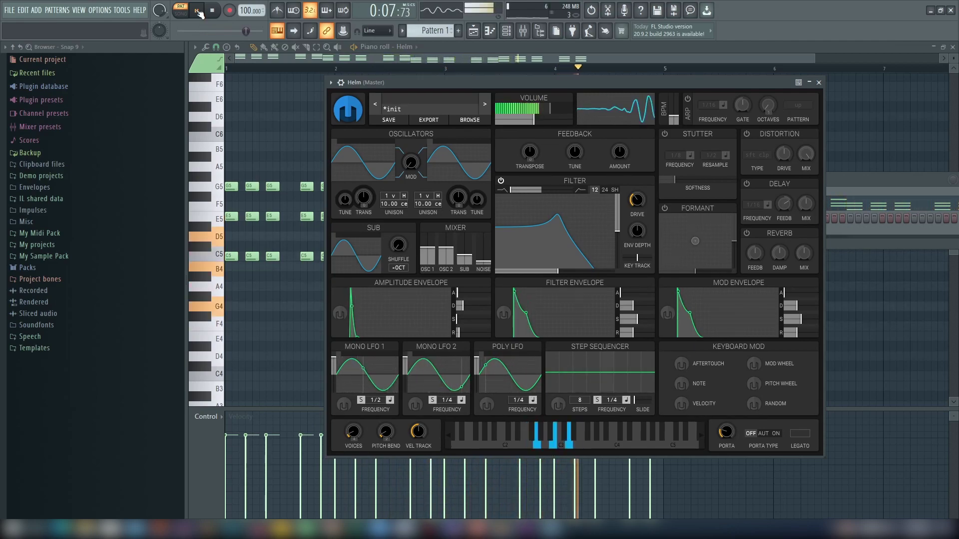
{"action": "left_click", "coordinate": [198, 11]}
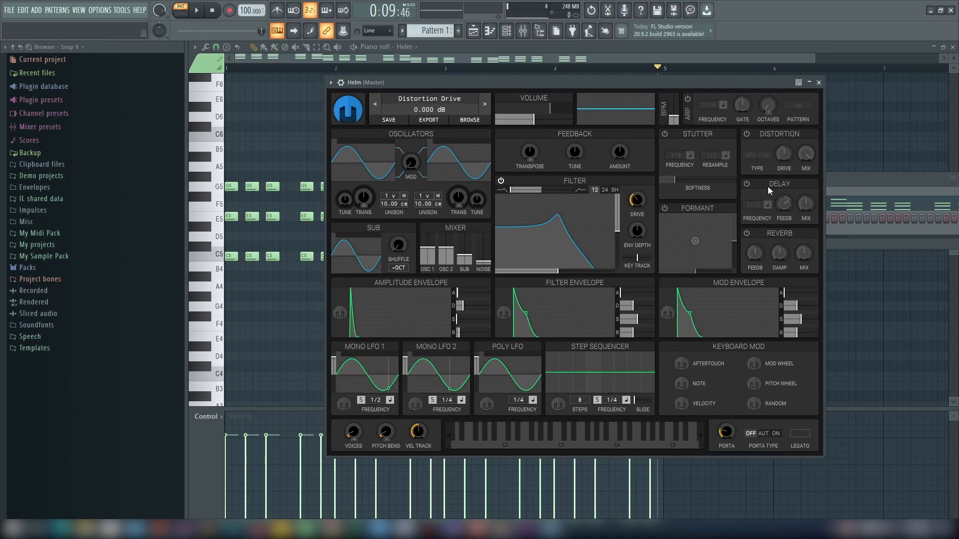
Enable the distortion with the soft clip type and play the pattern through it
{"action": "left_click", "coordinate": [748, 134]}
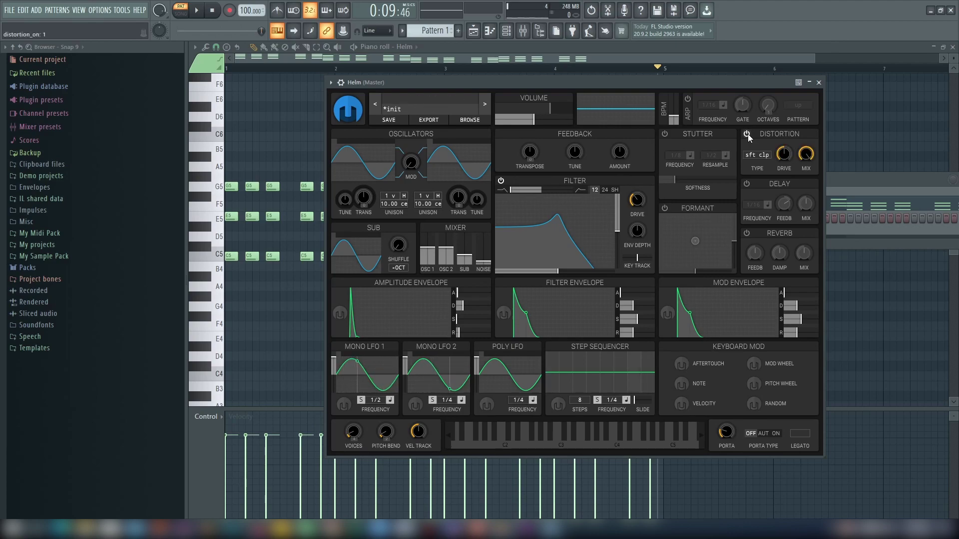
{"action": "left_click", "coordinate": [197, 11]}
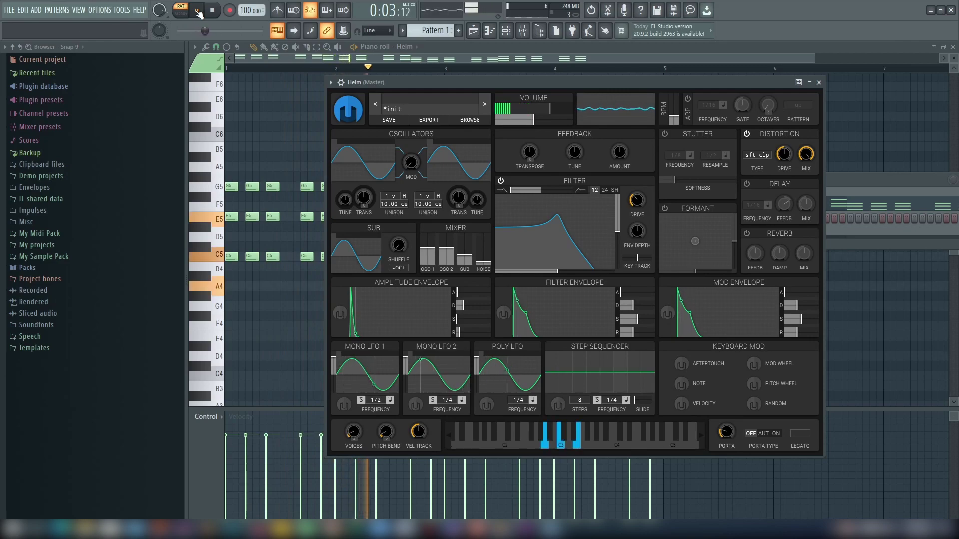
{"action": "left_click", "coordinate": [199, 11]}
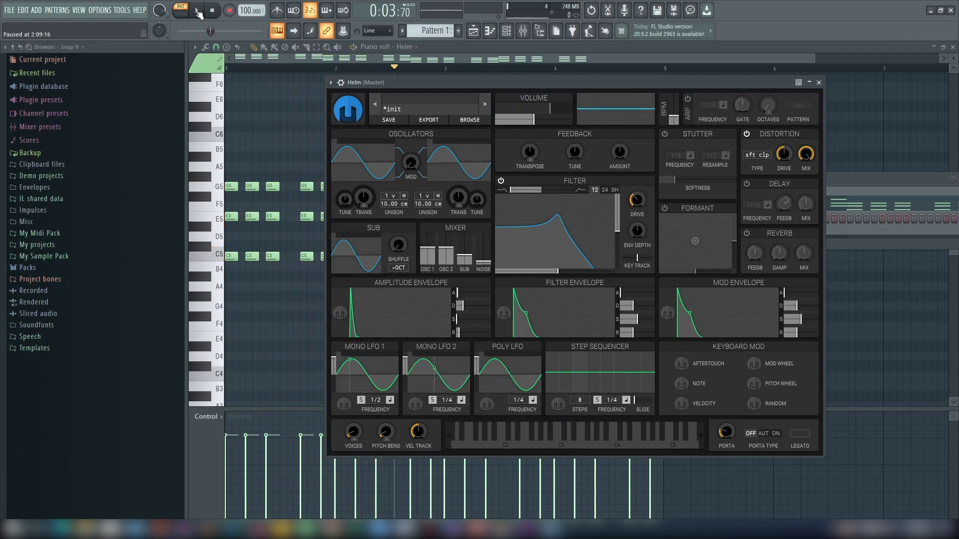
Audition the Hard Clip and Linear Fold distortion types during playback and settle on Sine Fold
{"action": "left_click", "coordinate": [762, 157]}
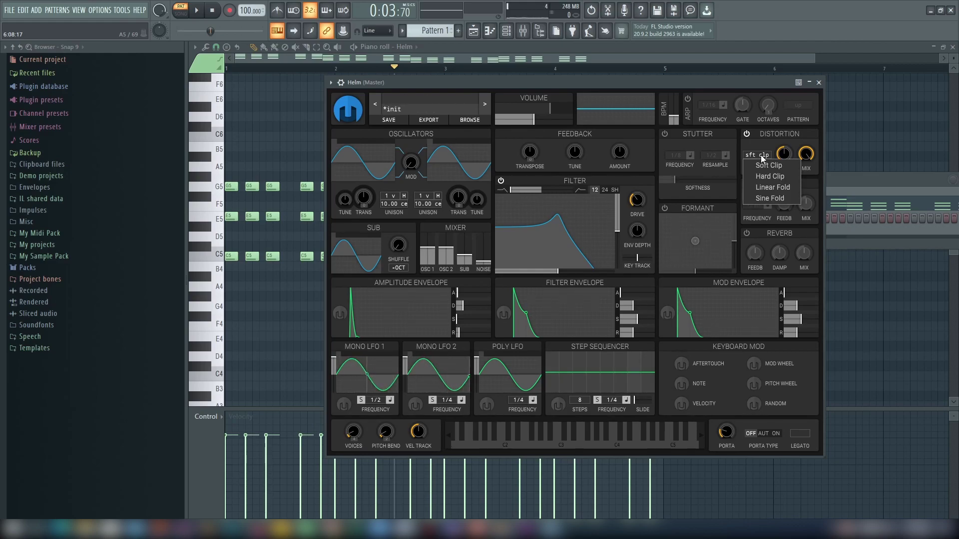
{"action": "key", "text": "space"}
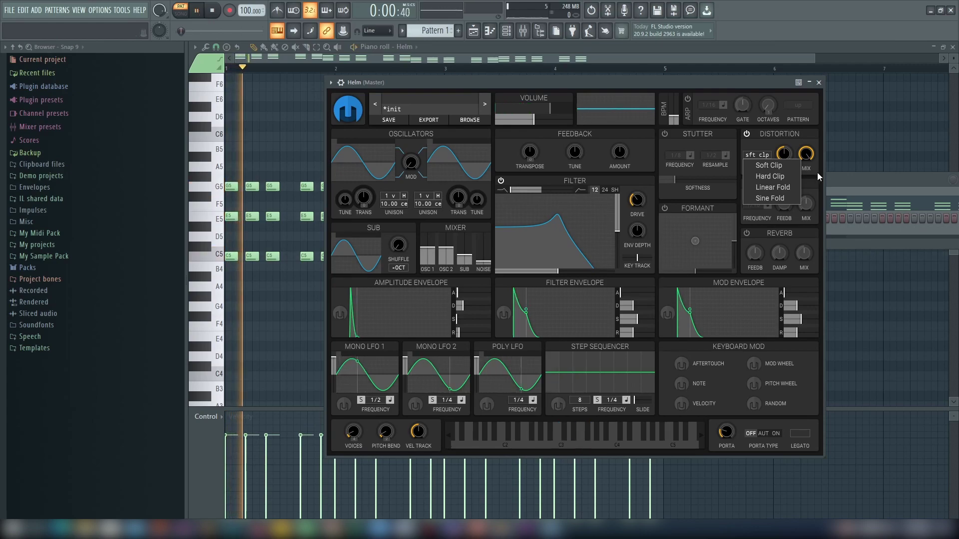
{"action": "left_click", "coordinate": [768, 176]}
{"action": "left_click", "coordinate": [764, 166]}
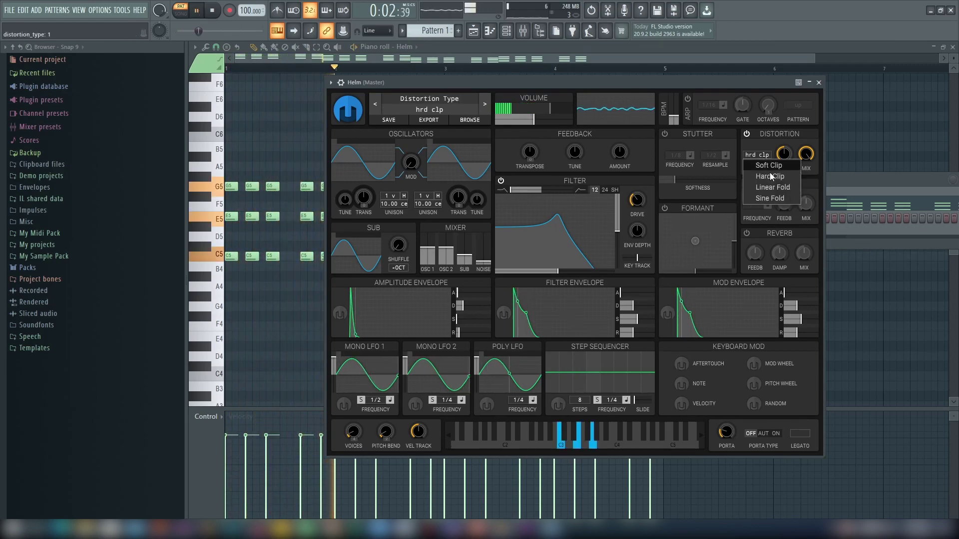
{"action": "left_click", "coordinate": [774, 190]}
{"action": "left_click", "coordinate": [763, 159]}
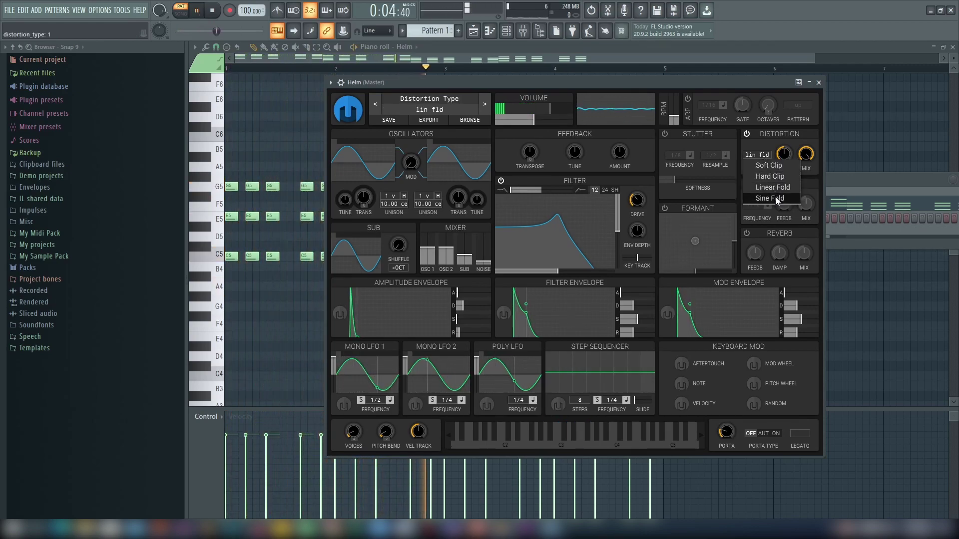
{"action": "left_click", "coordinate": [769, 203]}
{"action": "key", "text": "space"}
{"action": "left_click", "coordinate": [764, 155]}
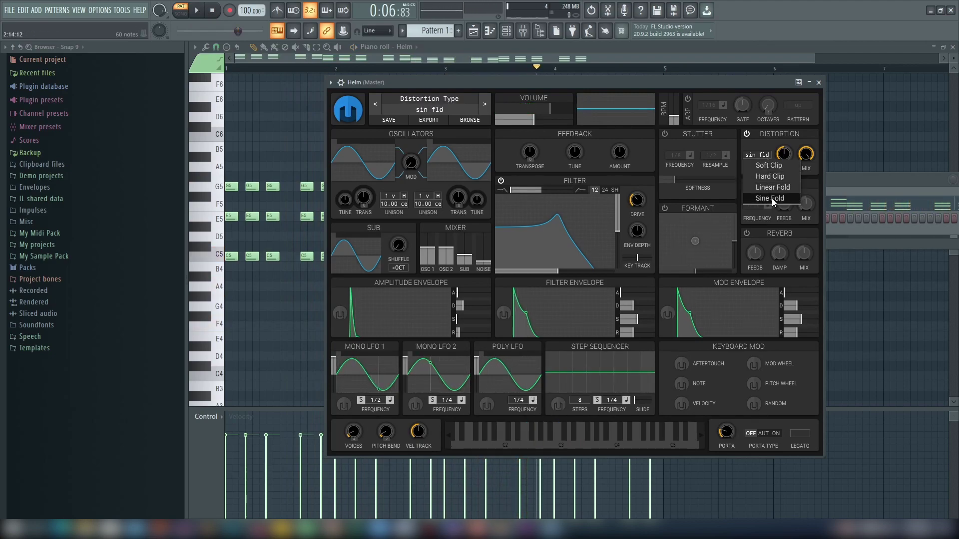
{"action": "left_click", "coordinate": [769, 140]}
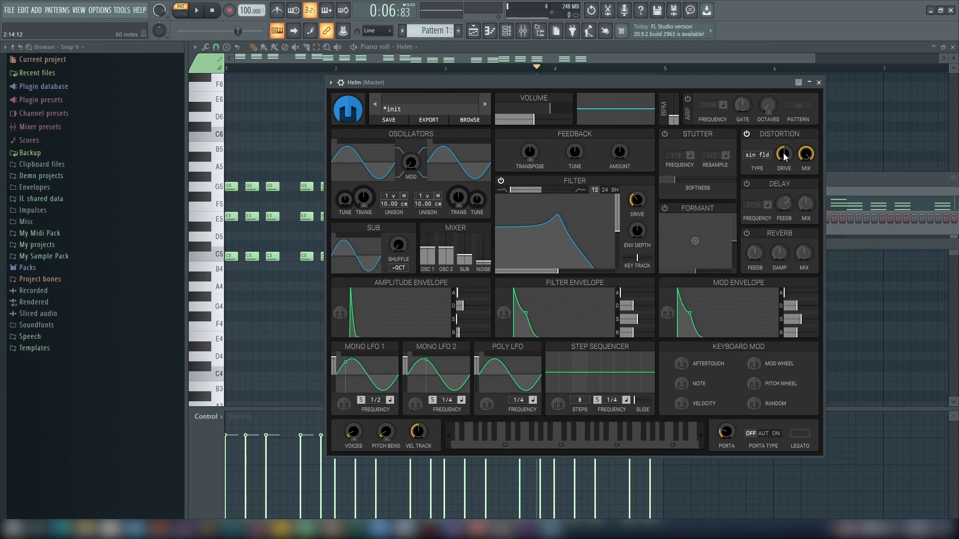
Lower the distortion drive to about -15.8 dB while the pattern plays
{"action": "key", "text": "space"}
{"action": "left_click_drag", "start_coordinate": [785, 154], "coordinate": [785, 187]}
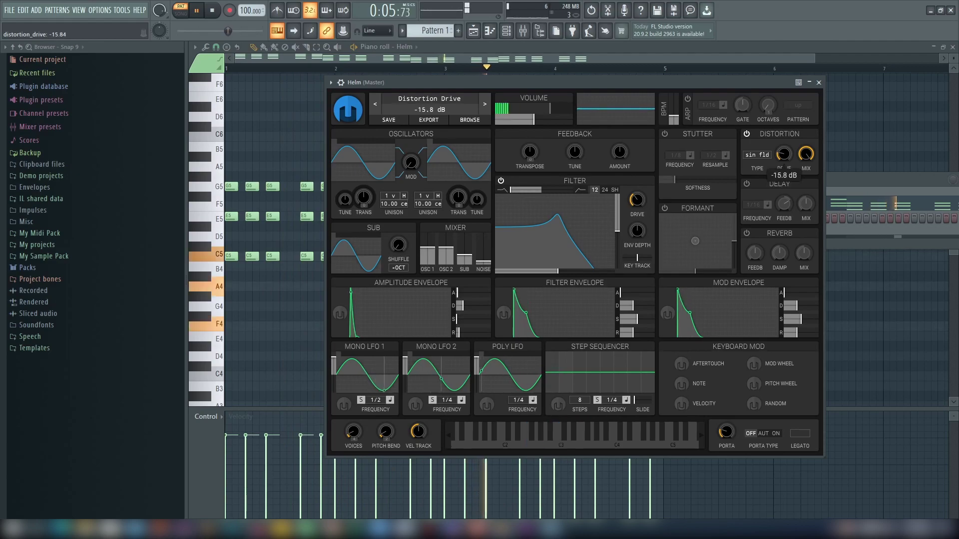
{"action": "left_click", "coordinate": [214, 11]}
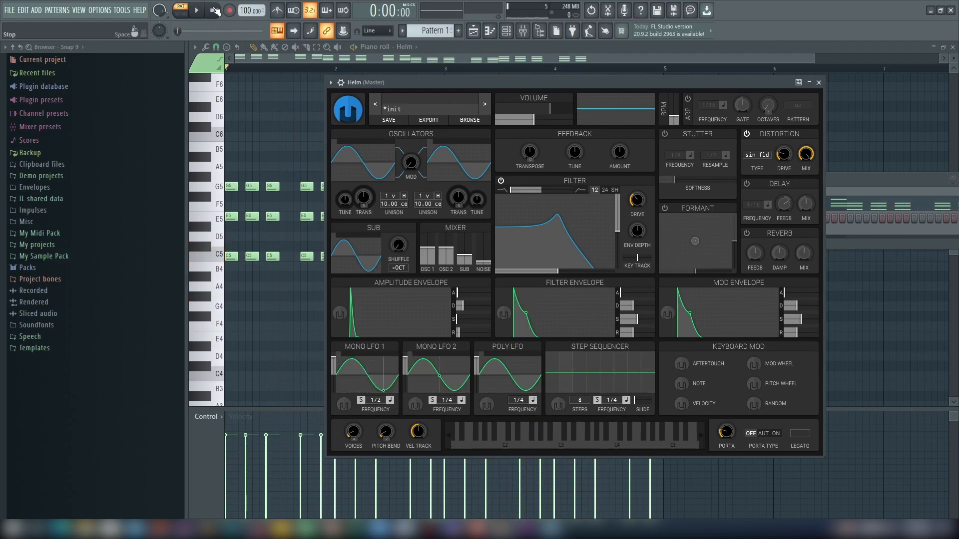
Raise the synth's master volume to about 0.895 while the pattern plays
{"action": "mouse_move", "coordinate": [534, 122]}
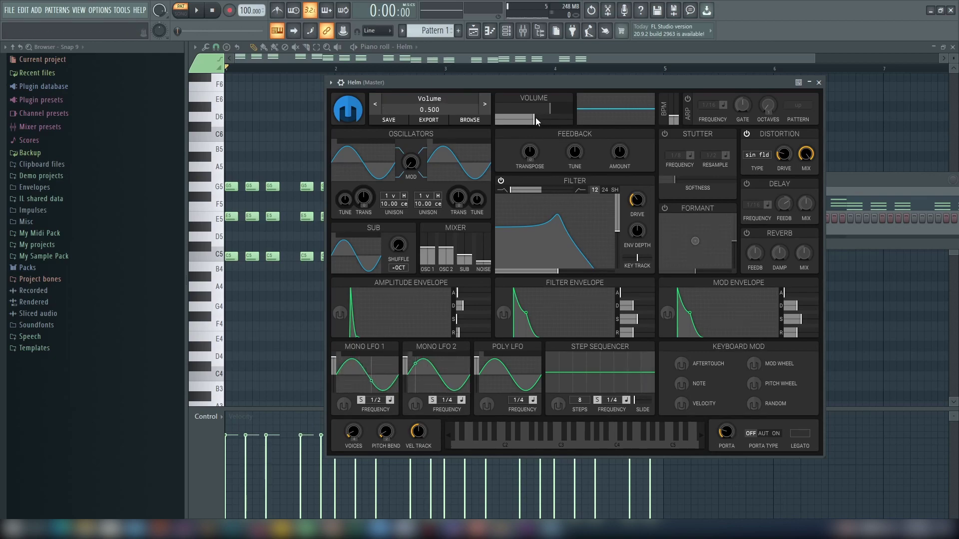
{"action": "key", "text": "space"}
{"action": "left_click_drag", "start_coordinate": [536, 118], "coordinate": [552, 127]}
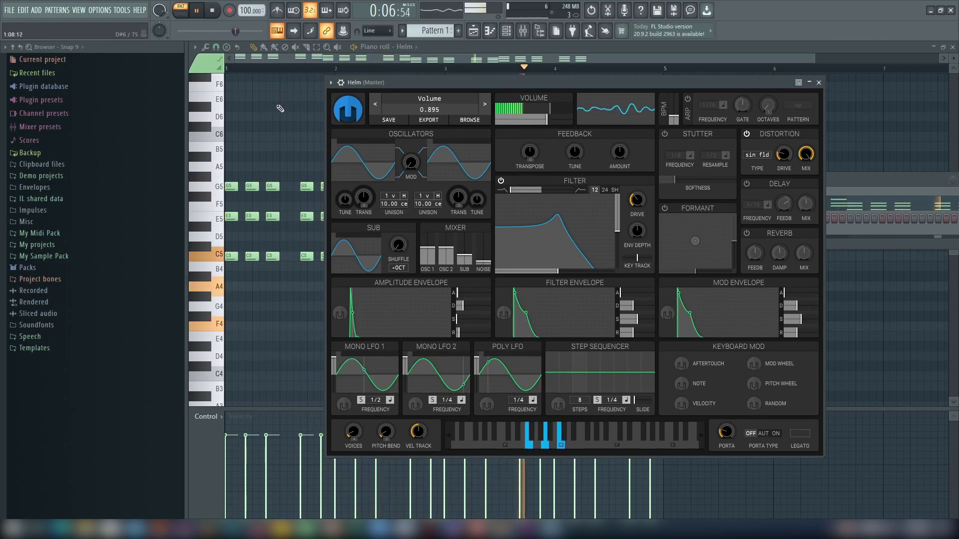
{"action": "left_click", "coordinate": [212, 14]}
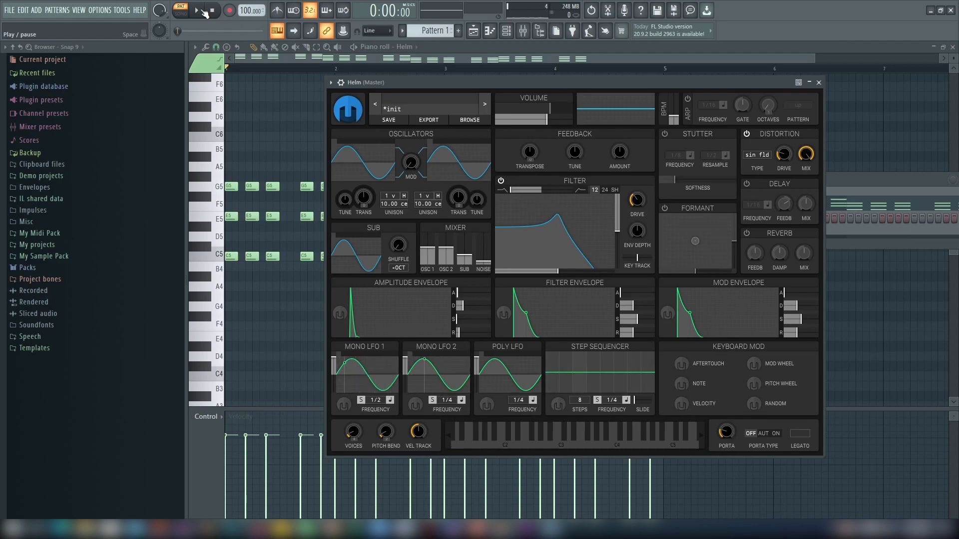
Raise the sub oscillator's volume to about 0.2 during playback and listen to the pattern
{"action": "left_click", "coordinate": [201, 11]}
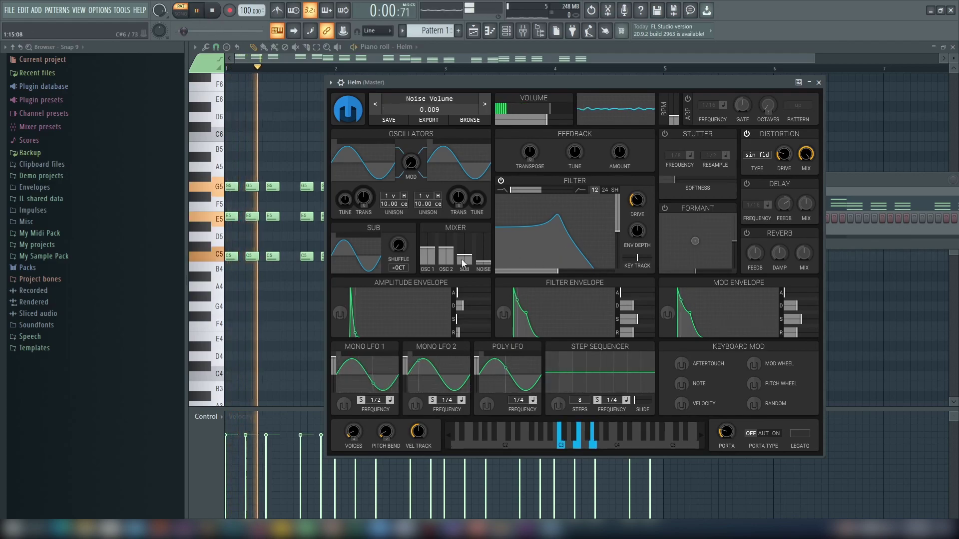
{"action": "left_click_drag", "start_coordinate": [470, 252], "coordinate": [473, 250]}
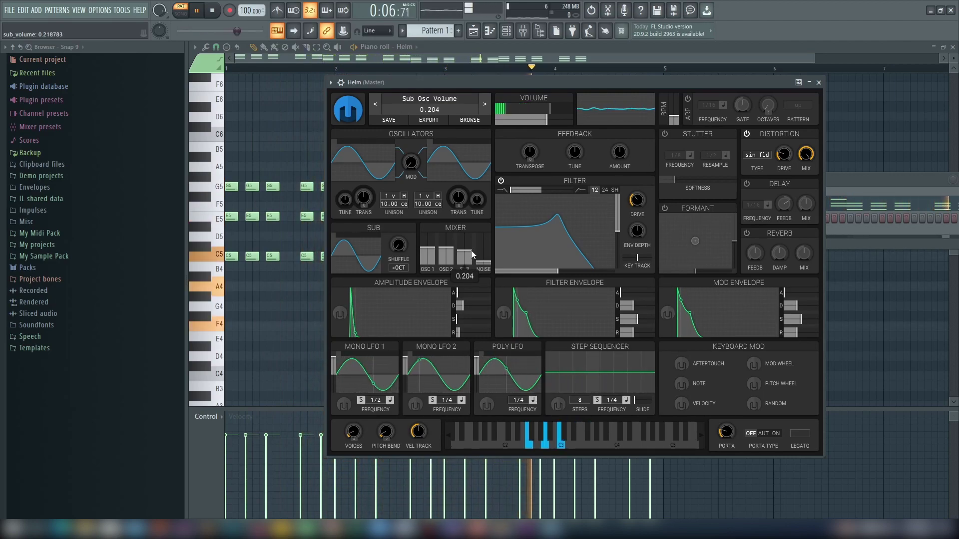
{"action": "left_click", "coordinate": [211, 10]}
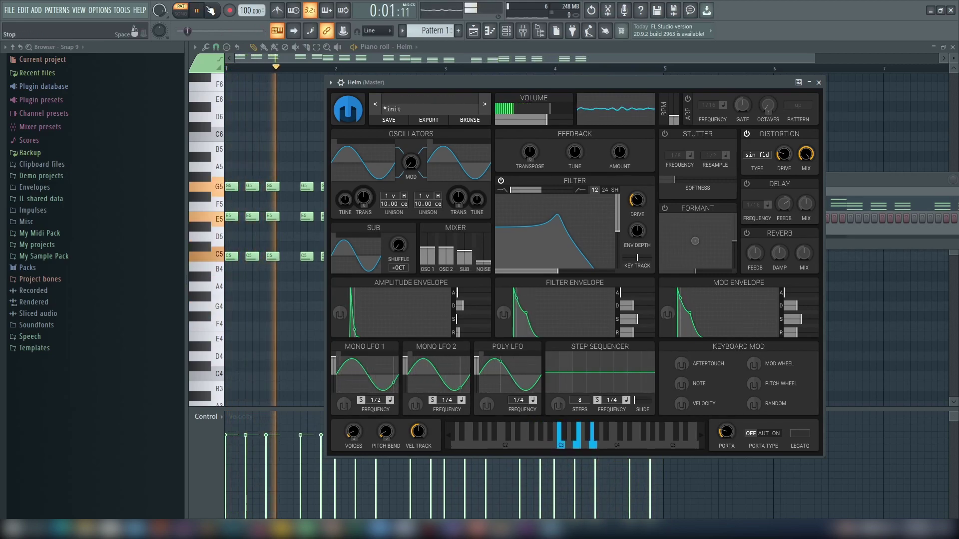
{"action": "left_click", "coordinate": [210, 10]}
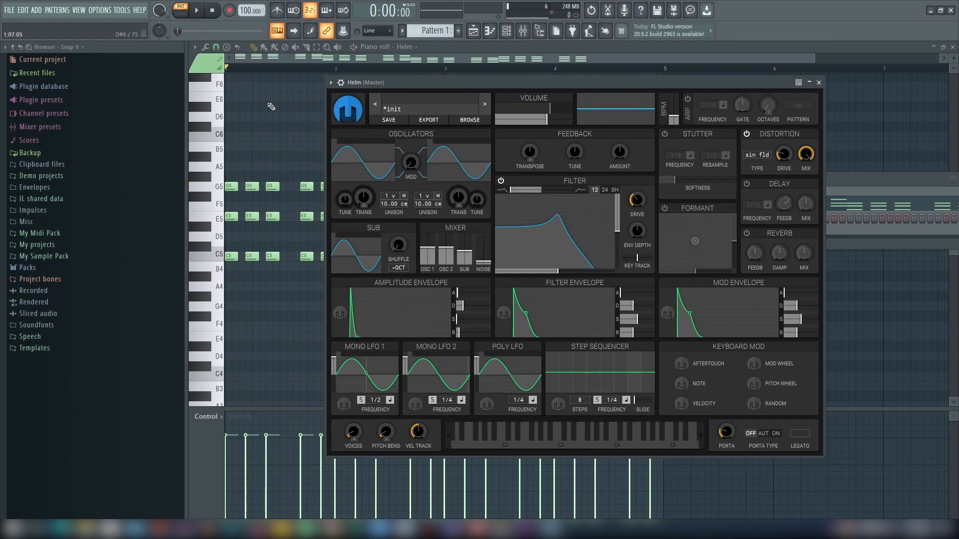
Enable the delay effect, set its frequency to 1/4 and audition the pattern
{"action": "left_click", "coordinate": [748, 183]}
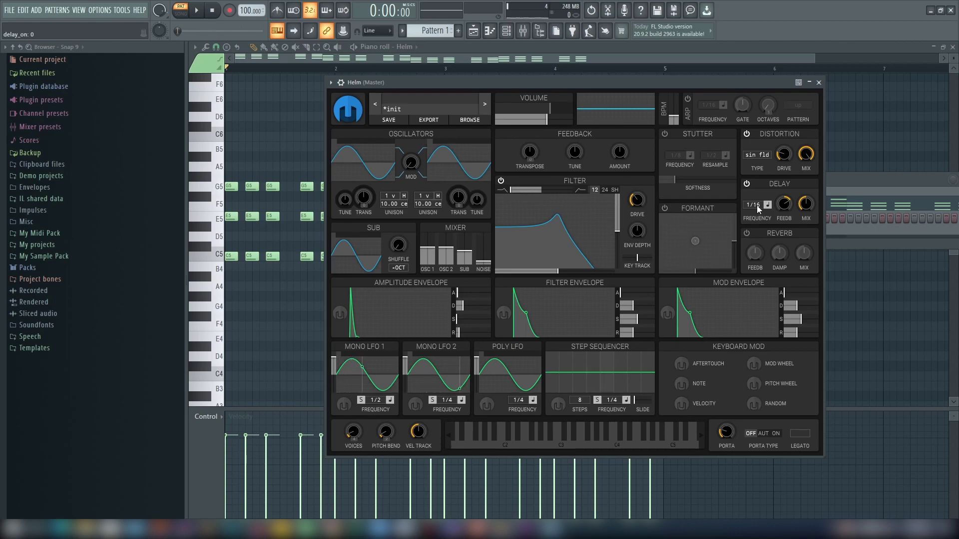
{"action": "left_click_drag", "start_coordinate": [757, 205], "coordinate": [754, 207]}
{"action": "key", "text": "space"}
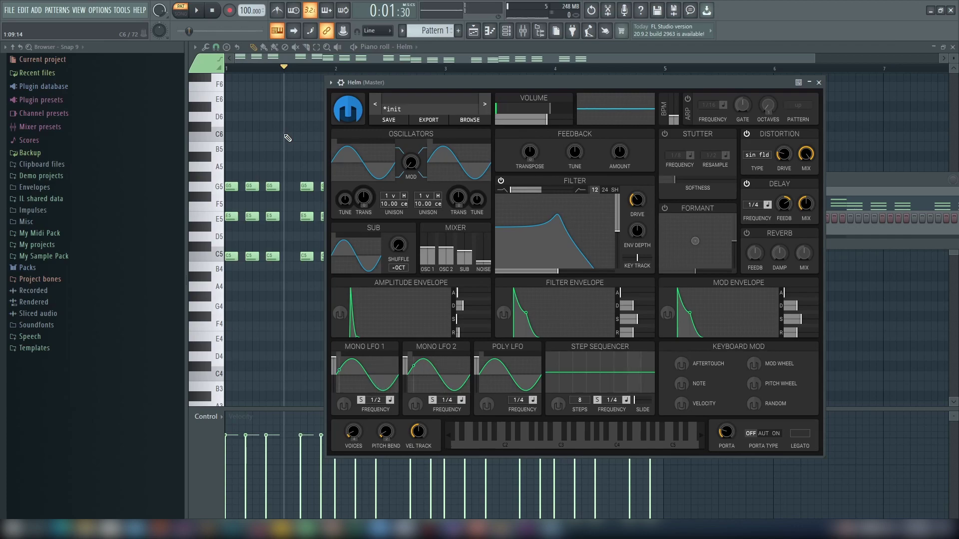
Lower the delay mix to about 3.6% and its feedback to about 5.6%, and audition the pattern
{"action": "left_click_drag", "start_coordinate": [809, 202], "coordinate": [809, 261]}
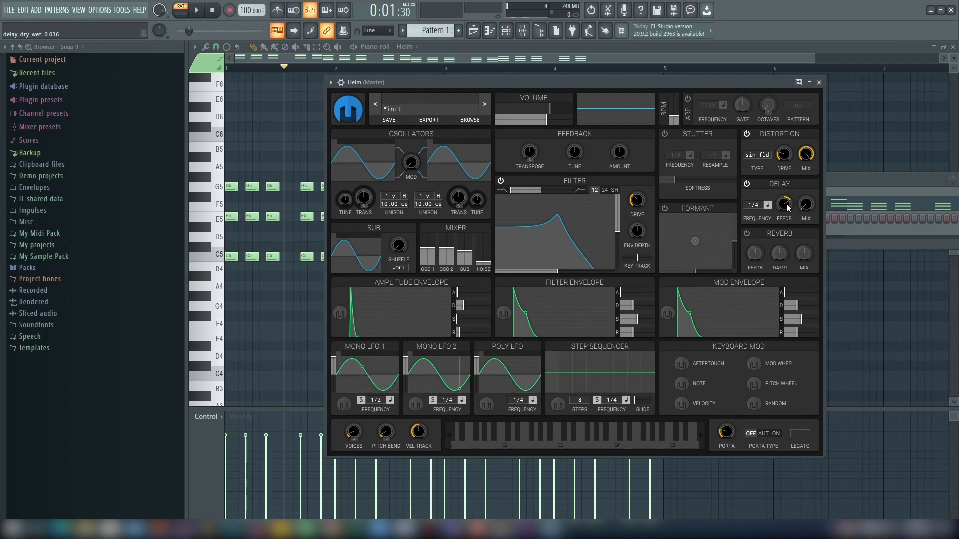
{"action": "left_click_drag", "start_coordinate": [787, 208], "coordinate": [787, 229]}
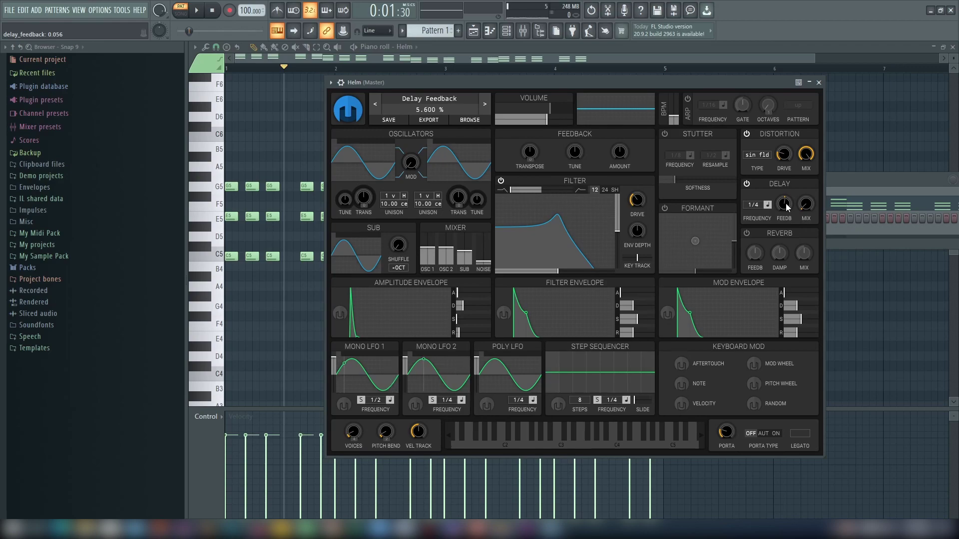
{"action": "left_click", "coordinate": [198, 11]}
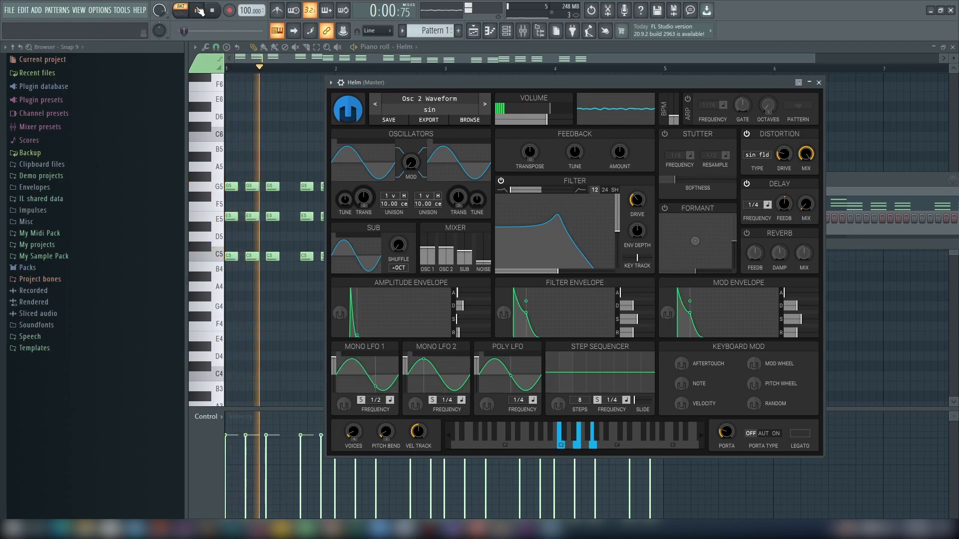
{"action": "left_click", "coordinate": [200, 11]}
Play the pattern briefly again and reduce the delay feedback to about 0.8%
{"action": "mouse_move", "coordinate": [785, 206]}
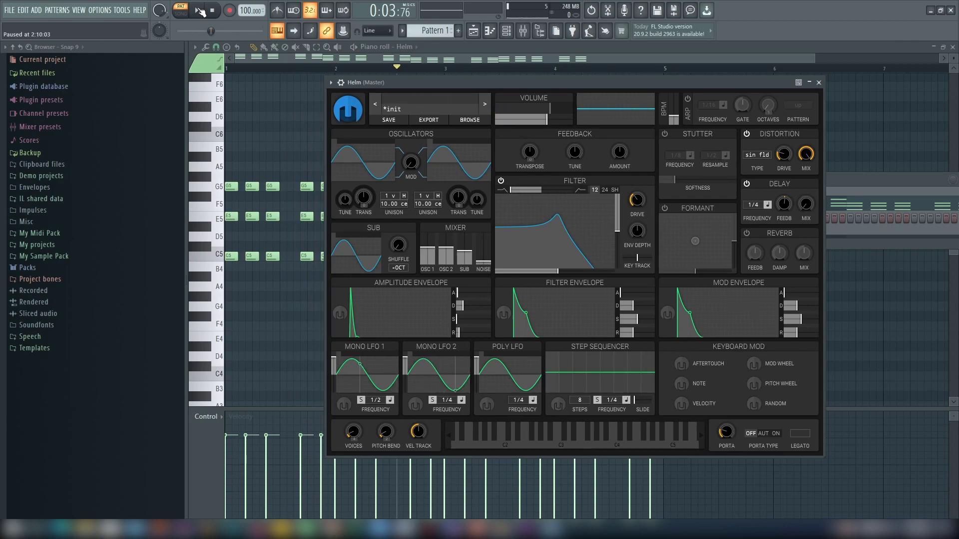
{"action": "left_click", "coordinate": [200, 11]}
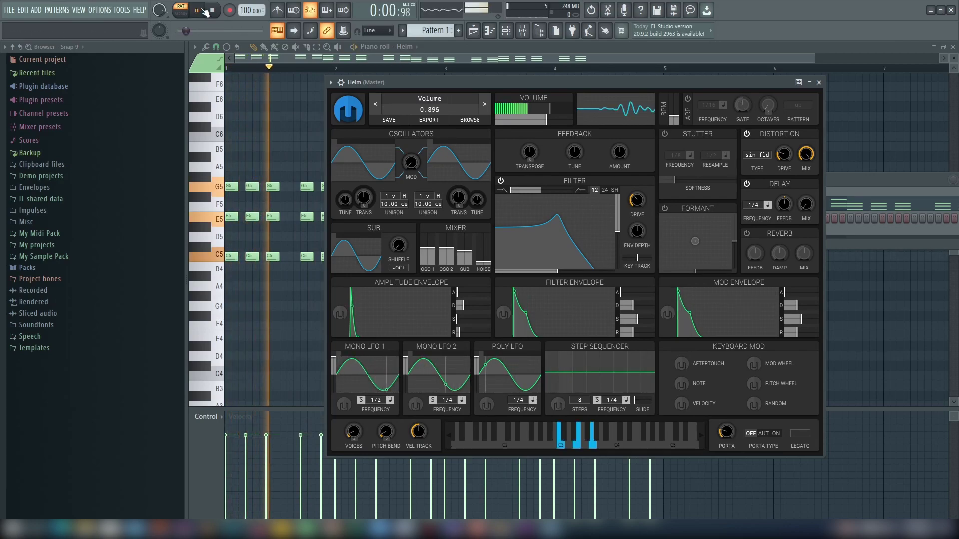
{"action": "left_click", "coordinate": [204, 12]}
{"action": "mouse_move", "coordinate": [789, 207]}
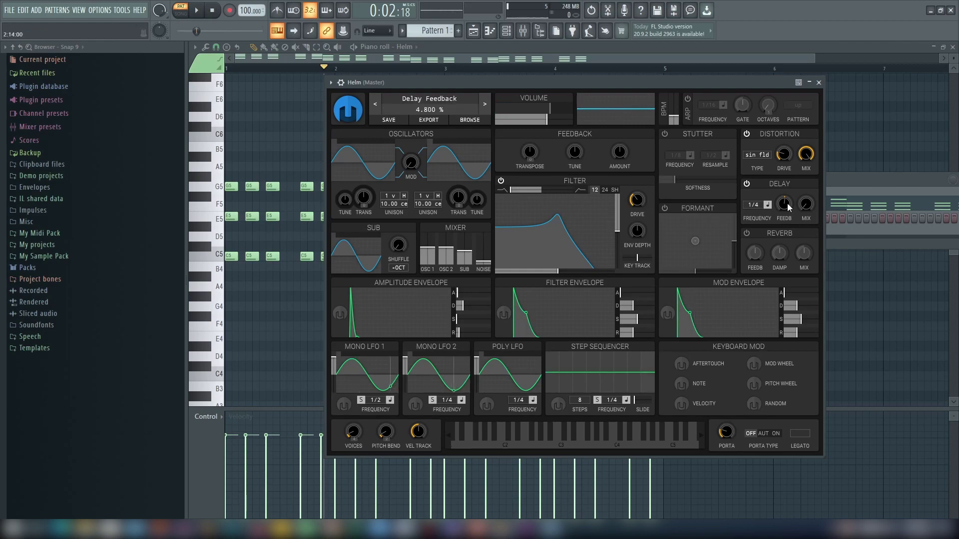
{"action": "left_click_drag", "start_coordinate": [787, 204], "coordinate": [786, 207]}
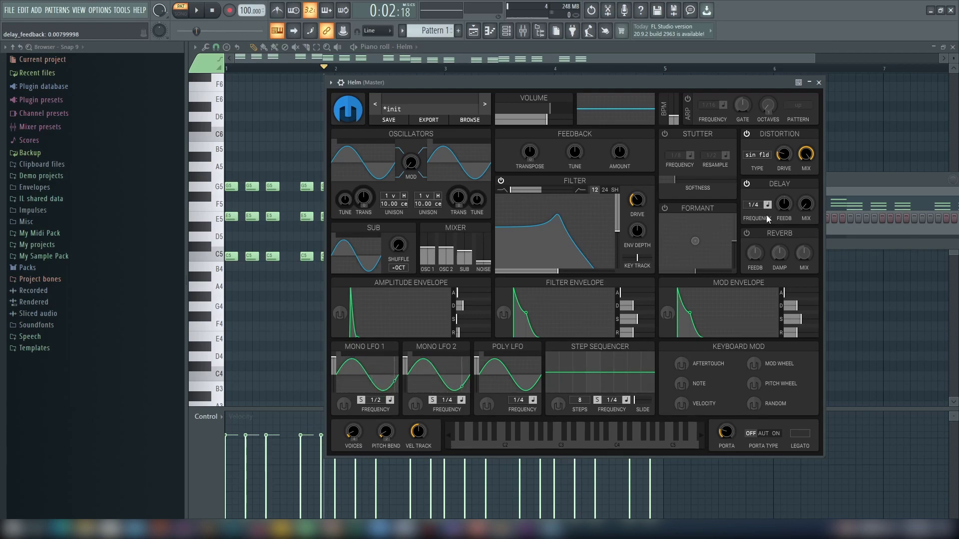
Enable the reverb, lower its mix to about 2.4% and listen to the pattern
{"action": "left_click", "coordinate": [746, 233]}
{"action": "key", "text": "space"}
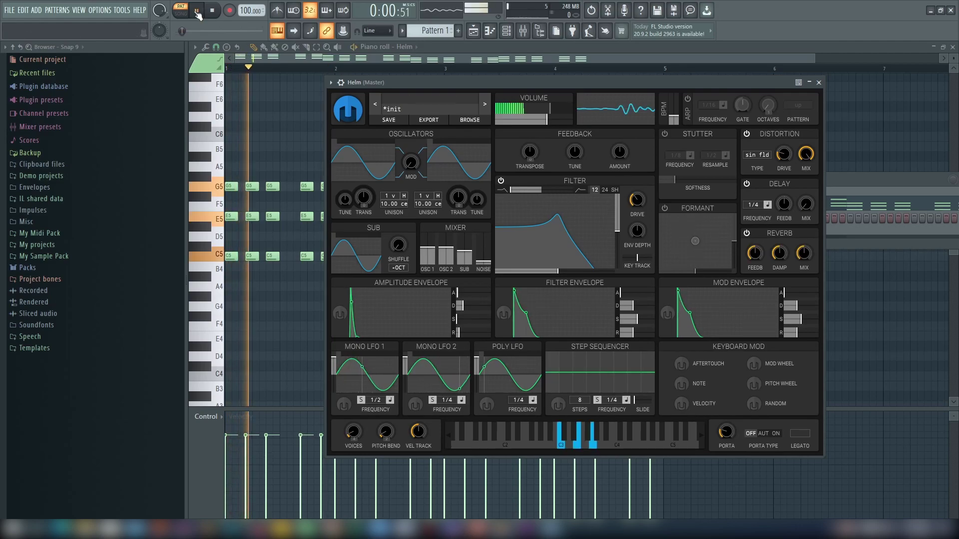
{"action": "left_click_drag", "start_coordinate": [808, 250], "coordinate": [808, 295]}
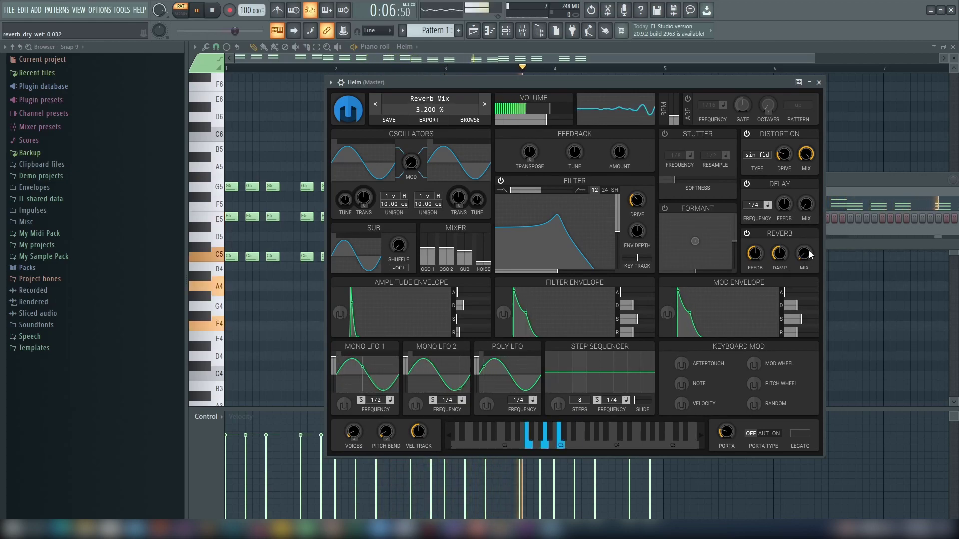
{"action": "left_click", "coordinate": [214, 12]}
{"action": "right_click", "coordinate": [214, 12]}
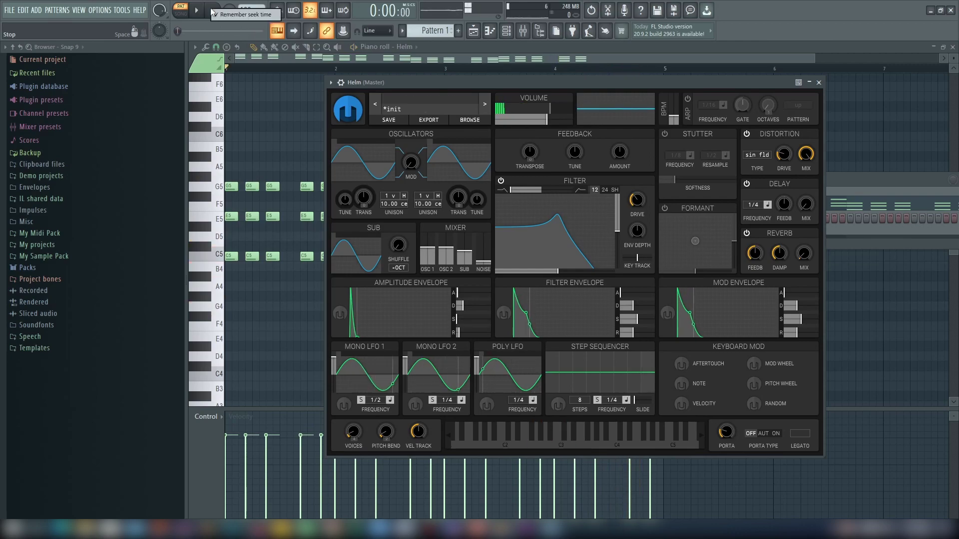
{"action": "left_click", "coordinate": [806, 254]}
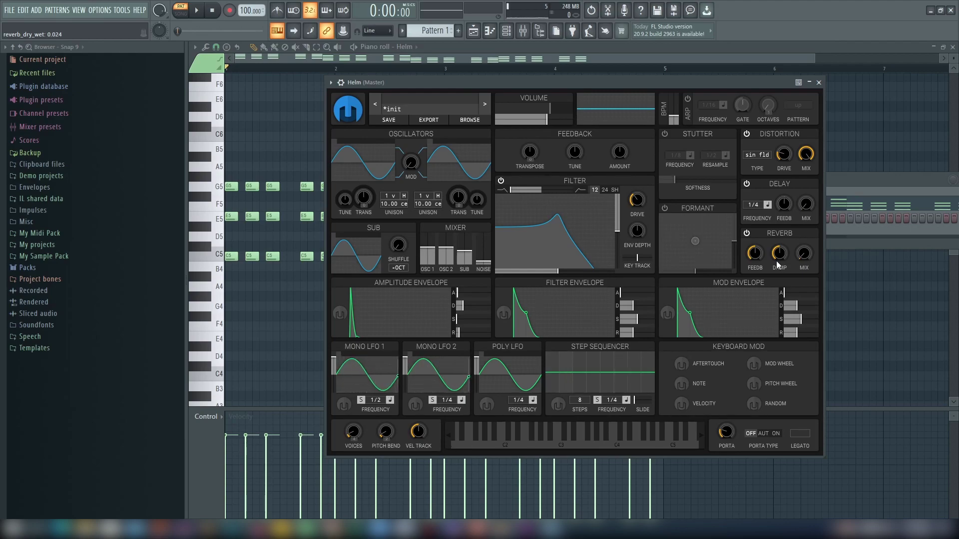
Audition oscillator 2's waveforms from triangle onward during playback and settle on the stepped shape following 3 pyramid
{"action": "left_click", "coordinate": [456, 163]}
{"action": "key", "text": "space"}
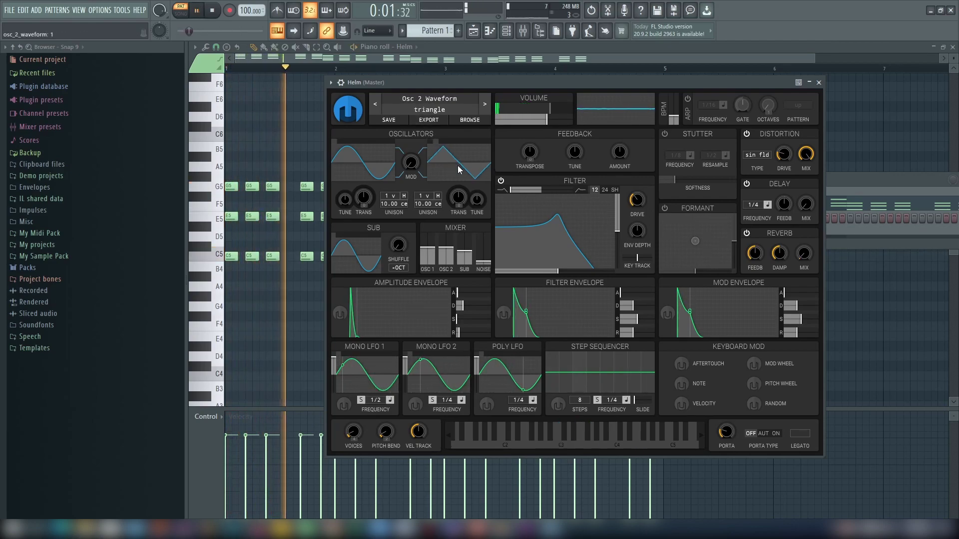
{"action": "left_click", "coordinate": [457, 165]}
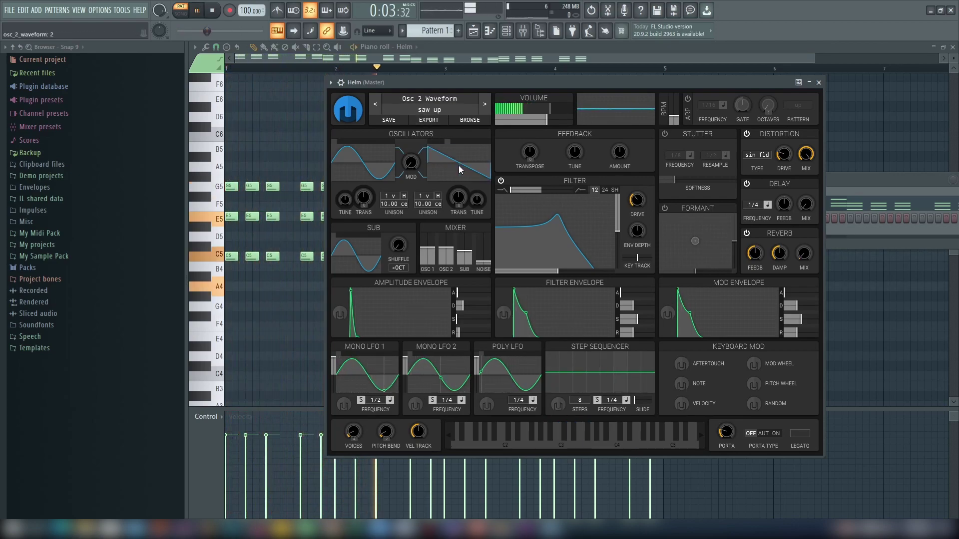
{"action": "left_click", "coordinate": [459, 166]}
{"action": "left_click", "coordinate": [458, 165]}
{"action": "left_click", "coordinate": [458, 166]}
{"action": "left_click", "coordinate": [459, 166]}
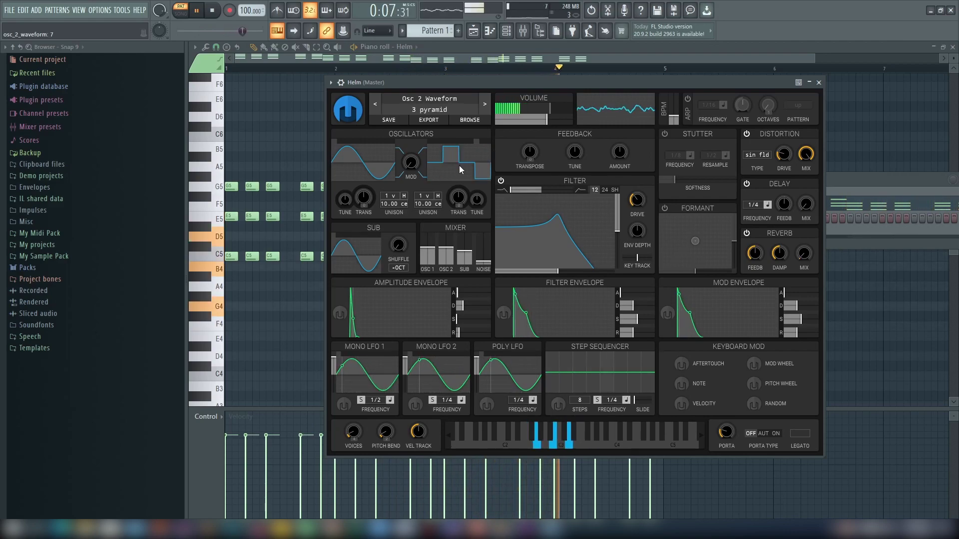
{"action": "left_click", "coordinate": [460, 167]}
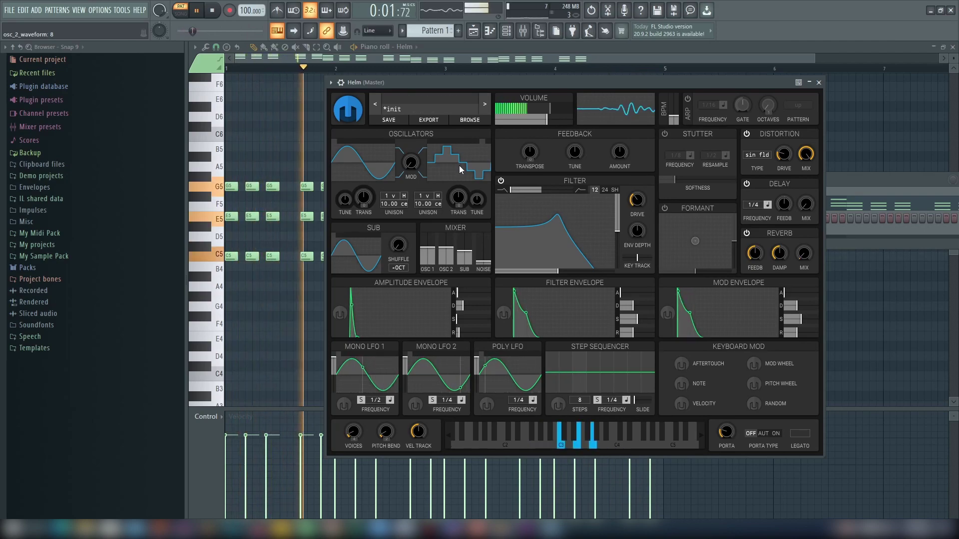
{"action": "left_click", "coordinate": [198, 10]}
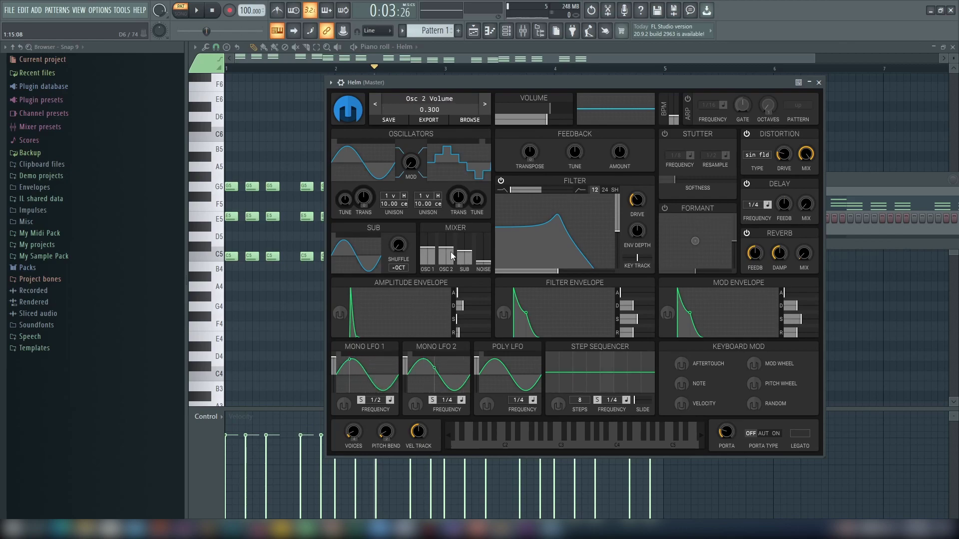
Lower oscillator 2's volume to about 0.084 and raise oscillator 1's volume while auditioning the pattern
{"action": "key", "text": "space"}
{"action": "mouse_move", "coordinate": [446, 249]}
{"action": "left_mouse_down"}
{"action": "mouse_move", "coordinate": [453, 270]}
{"action": "mouse_move", "coordinate": [454, 255]}
{"action": "left_mouse_up"}
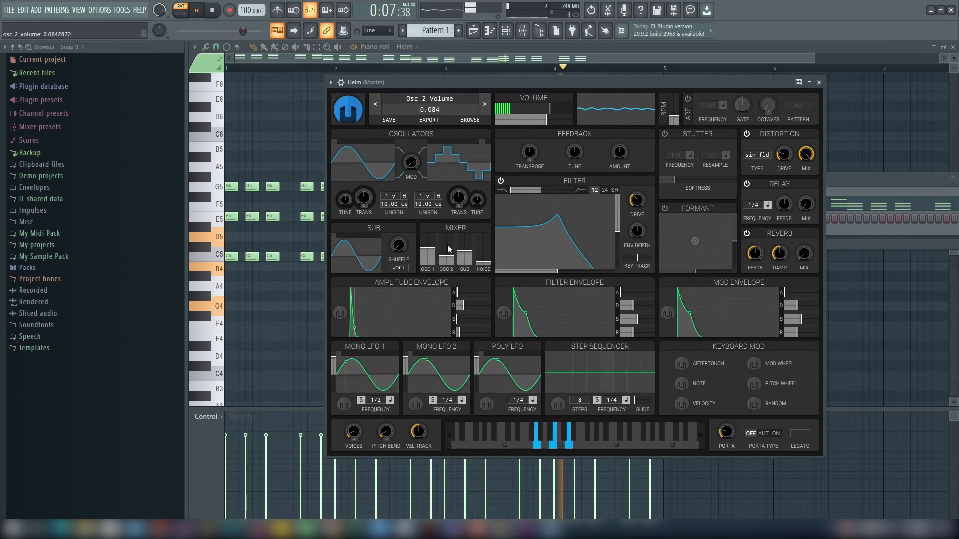
{"action": "key", "text": "space"}
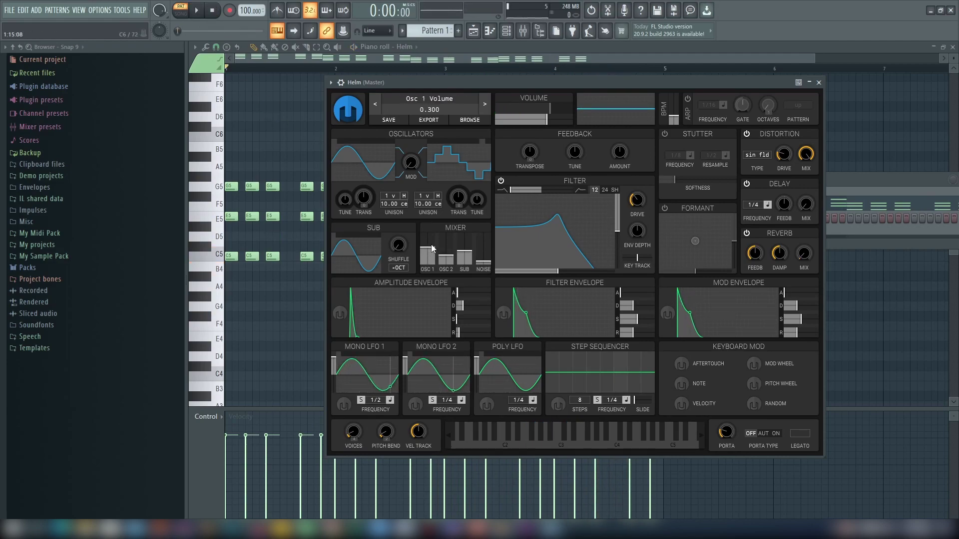
{"action": "key", "text": "space"}
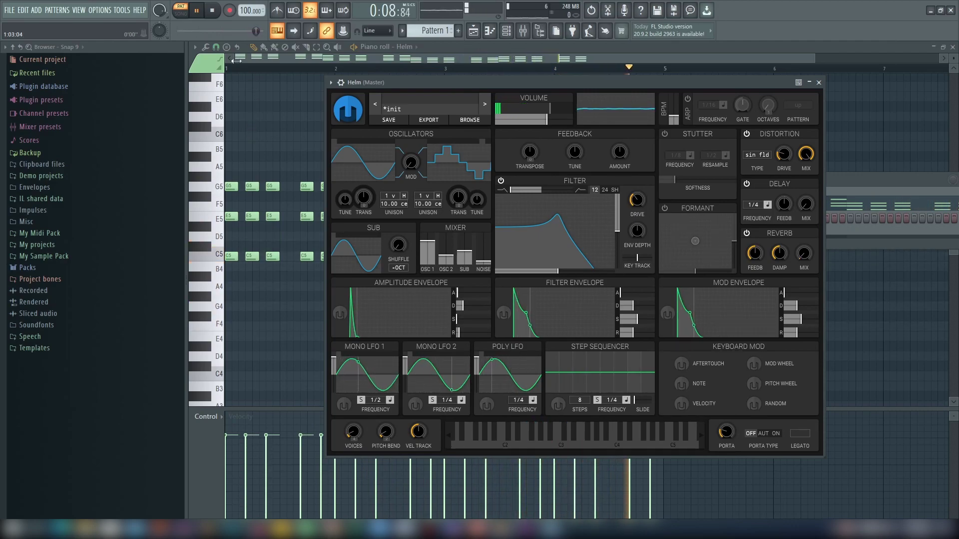
{"action": "left_click", "coordinate": [204, 13]}
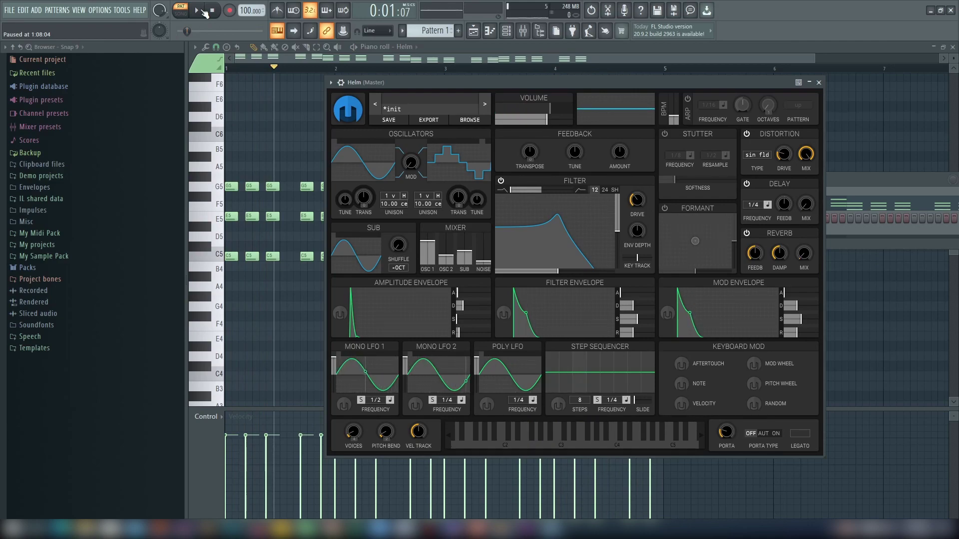
{"action": "left_click", "coordinate": [212, 10]}
Set the sub volume to about 0.163 and oscillator 2's volume to about 0.15 during playback, and stop the pattern
{"action": "left_click", "coordinate": [198, 10]}
{"action": "mouse_move", "coordinate": [466, 251]}
{"action": "left_mouse_down"}
{"action": "mouse_move", "coordinate": [466, 238]}
{"action": "mouse_move", "coordinate": [475, 258]}
{"action": "left_mouse_up"}
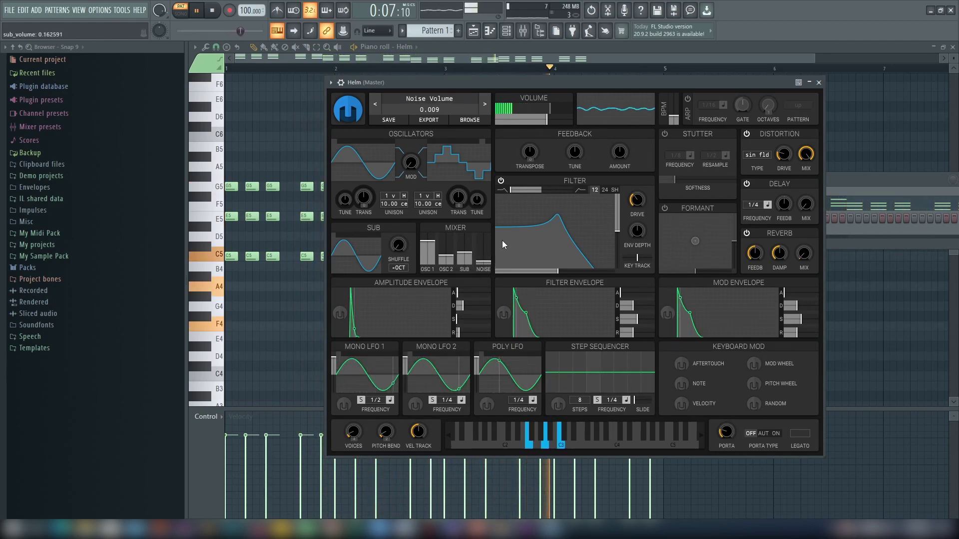
{"action": "left_click_drag", "start_coordinate": [451, 255], "coordinate": [451, 258]}
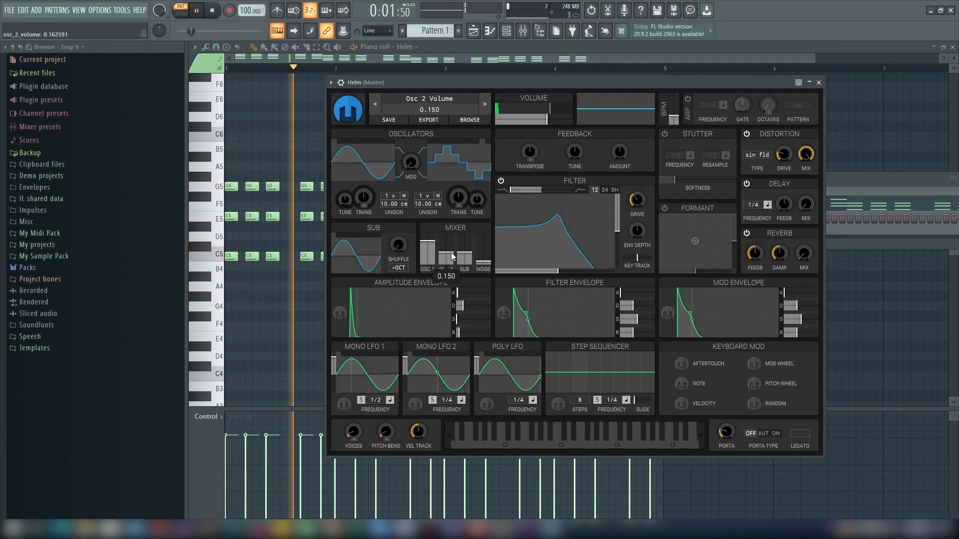
{"action": "left_click", "coordinate": [214, 17]}
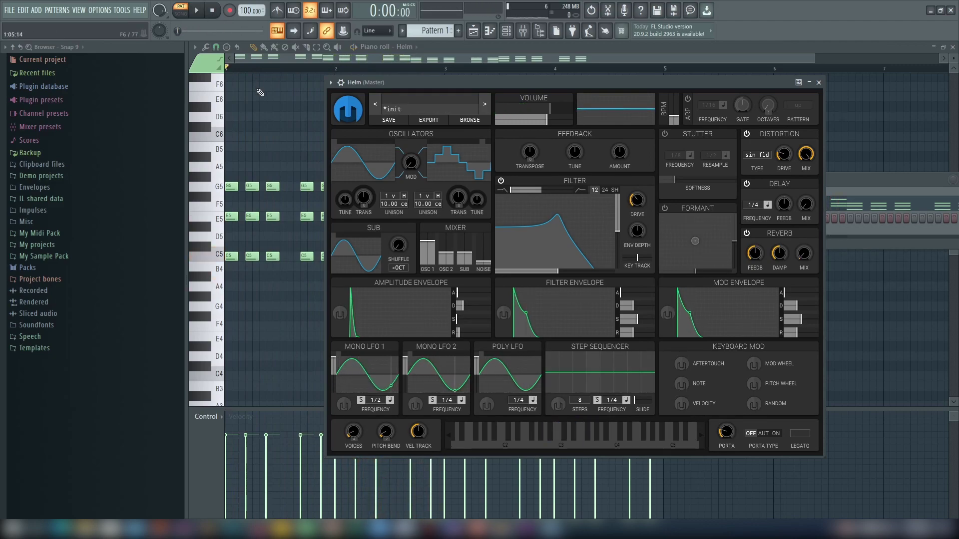